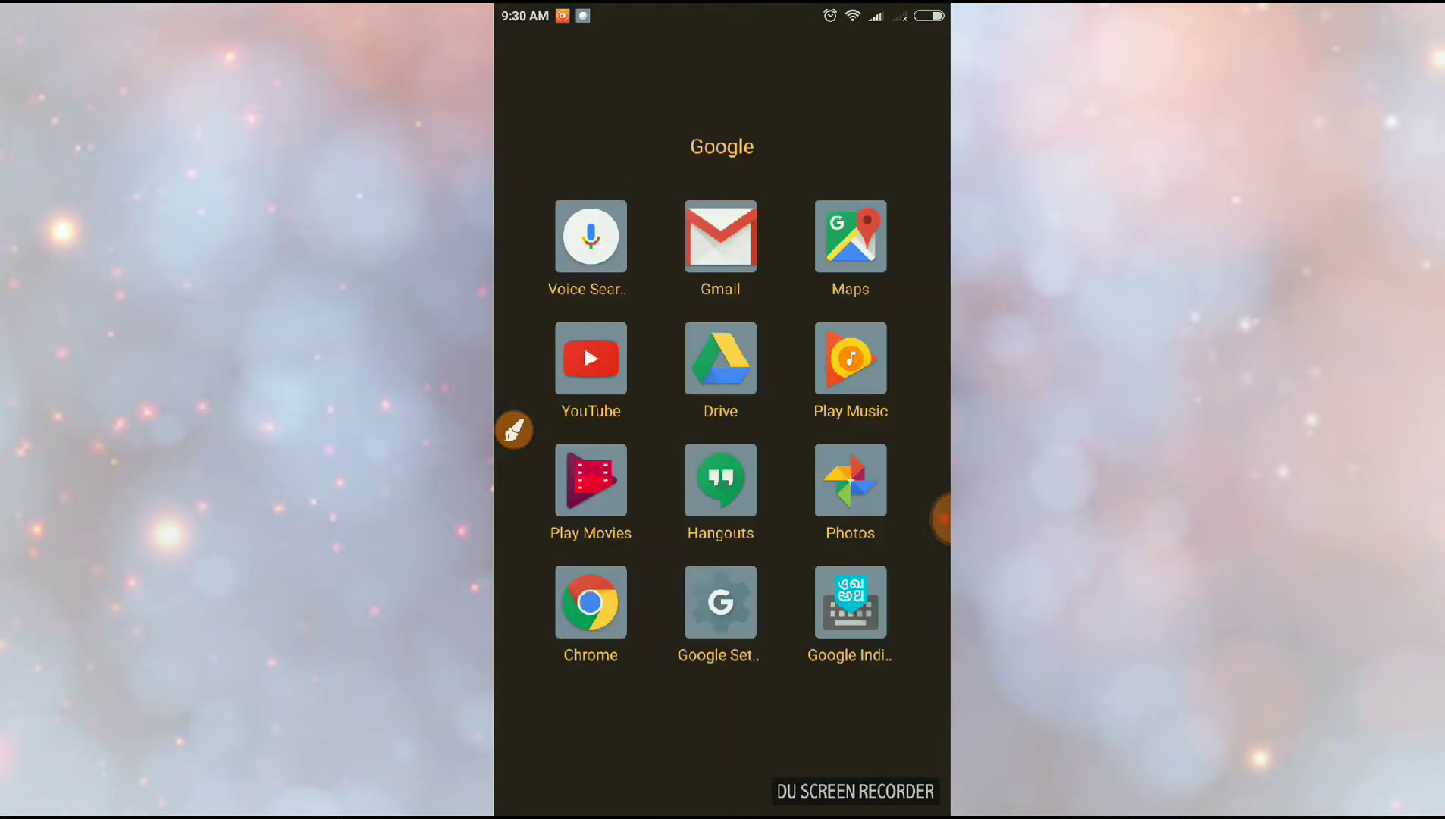
Step: Open Chrome from the Google folder on the Android home screen
click(590, 602)
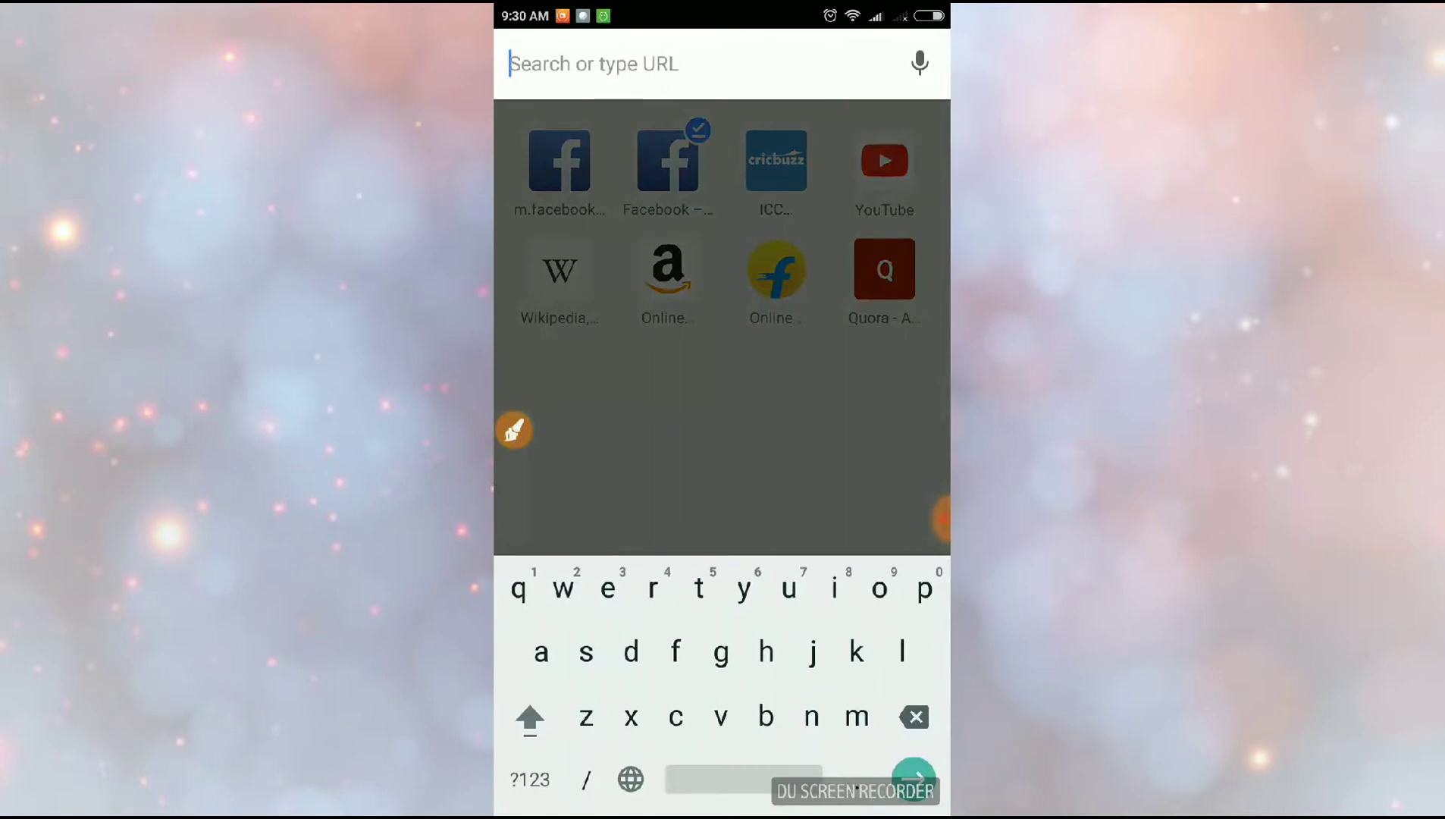
text(goo)
Step: Search for 'gmail account login' and open the 'Sign in – Google' result
click(537, 136)
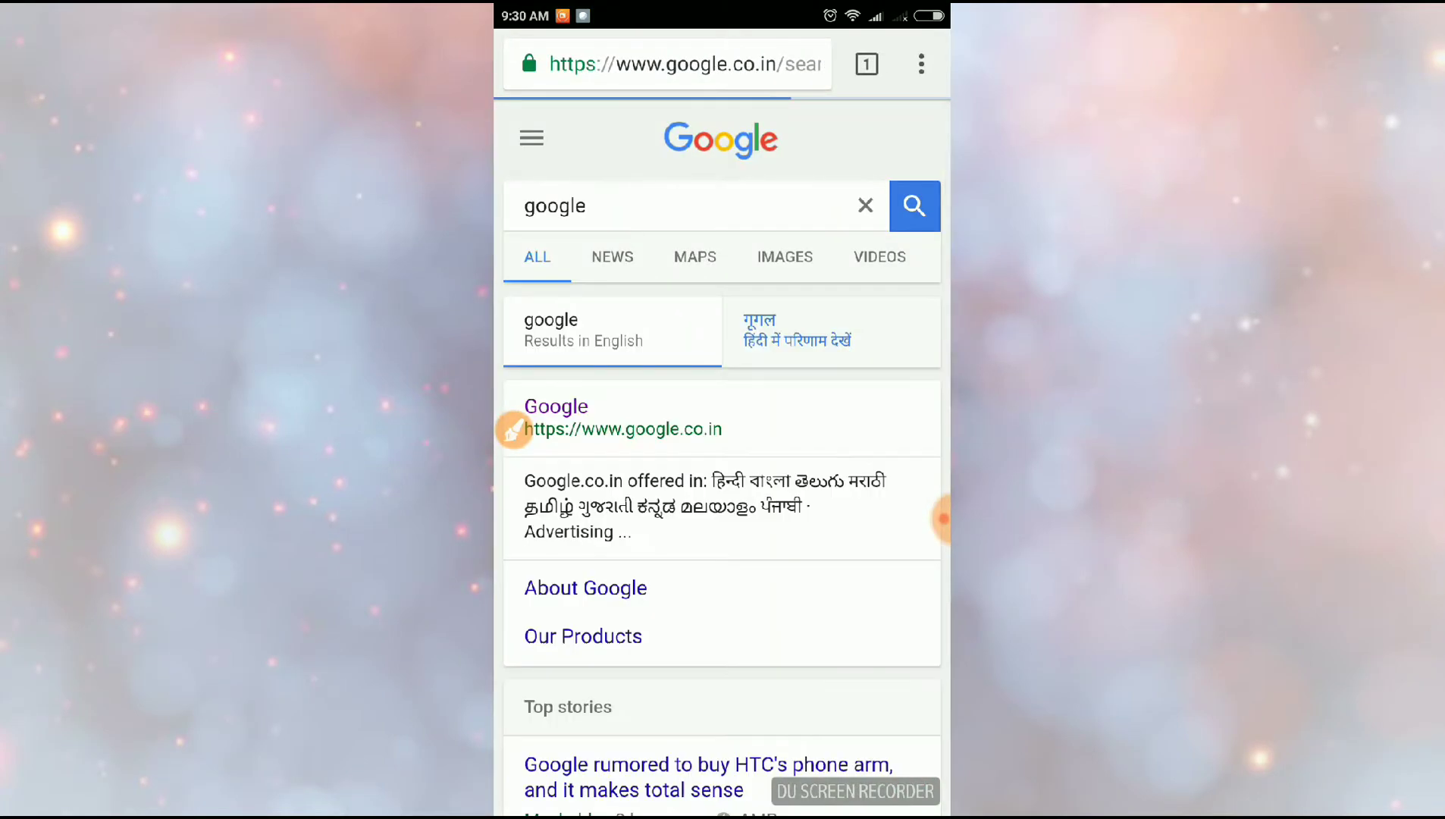
click(720, 210)
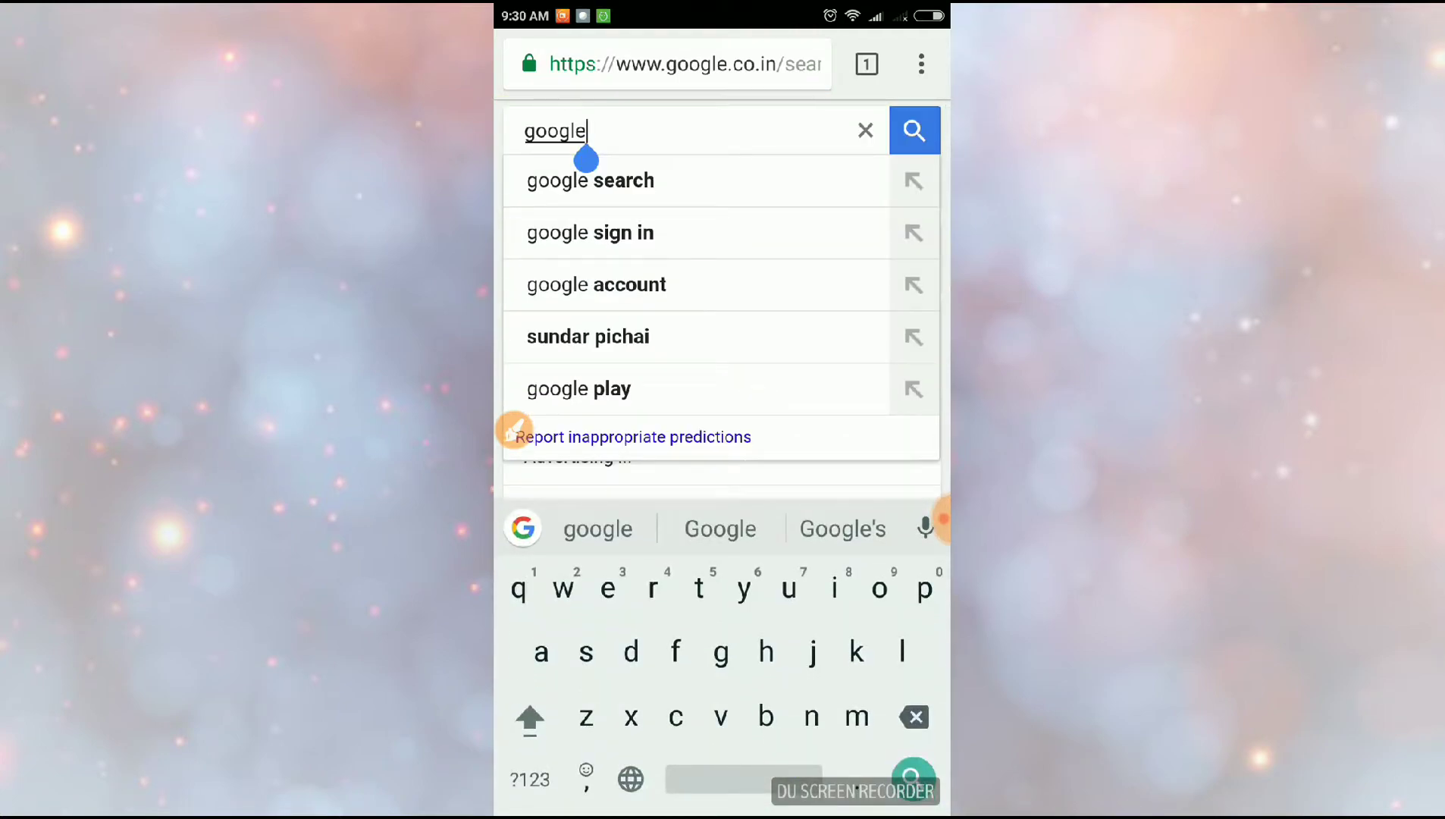
click(915, 716)
text(g)
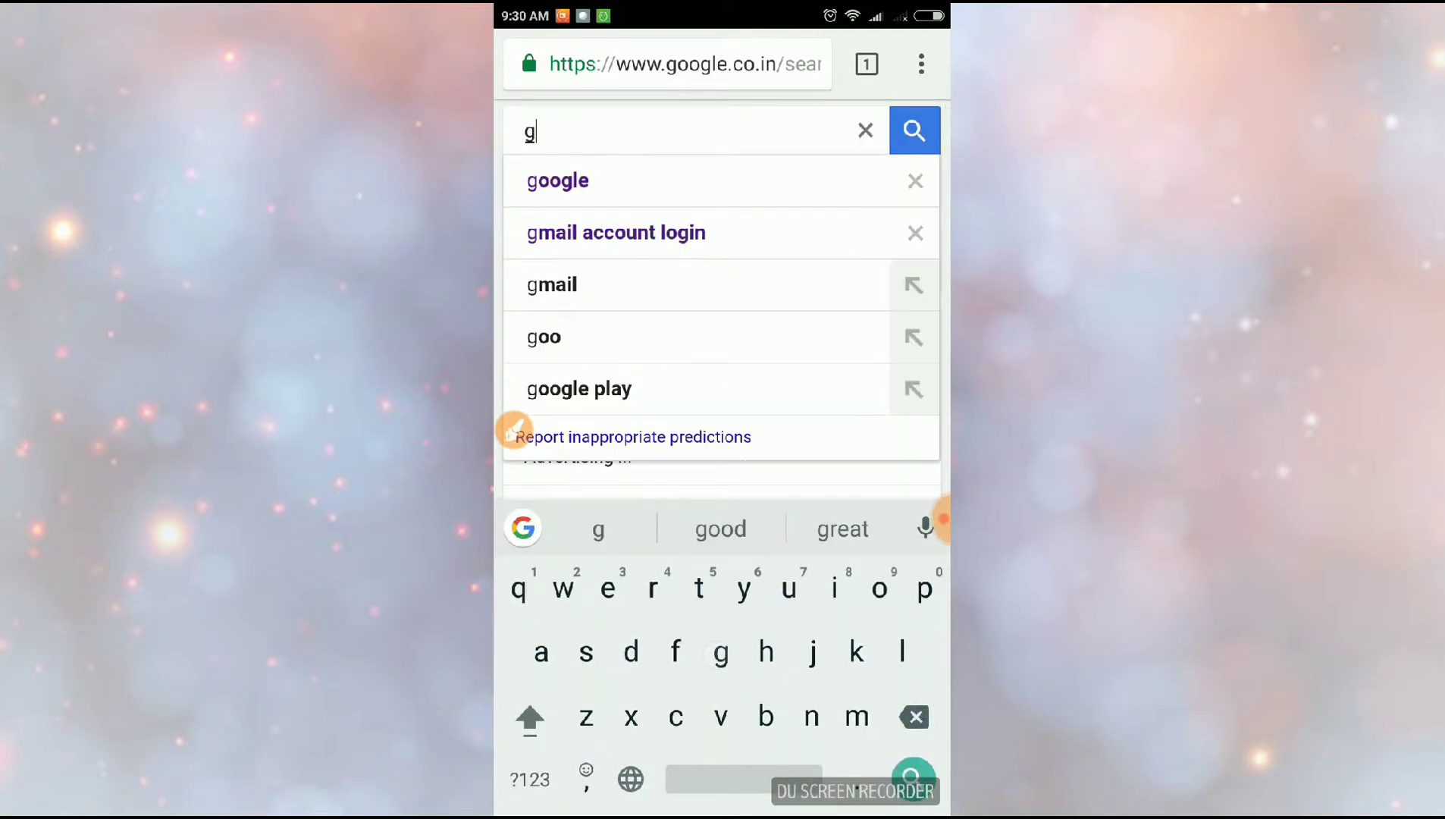
text(mail)
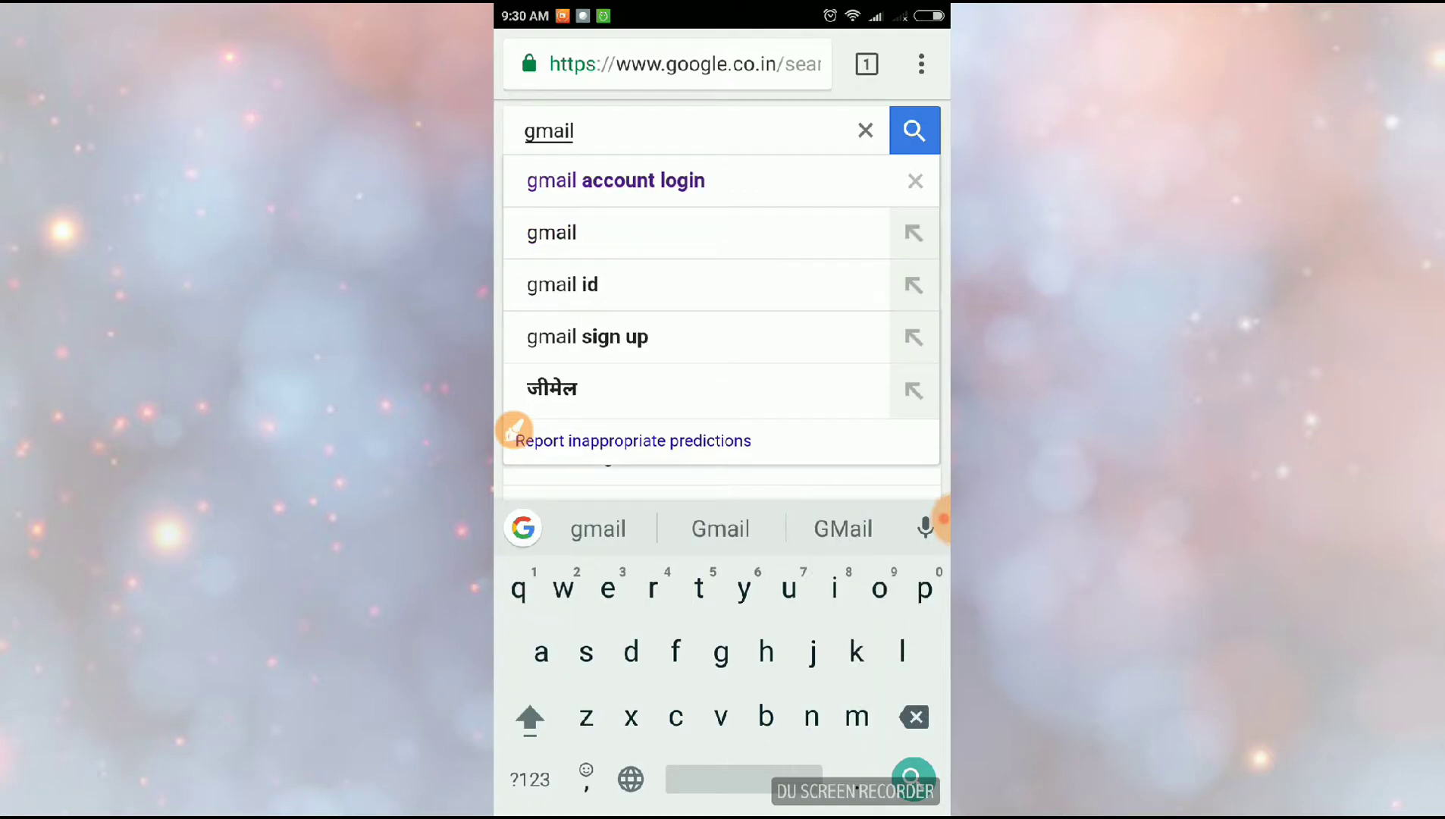
click(708, 181)
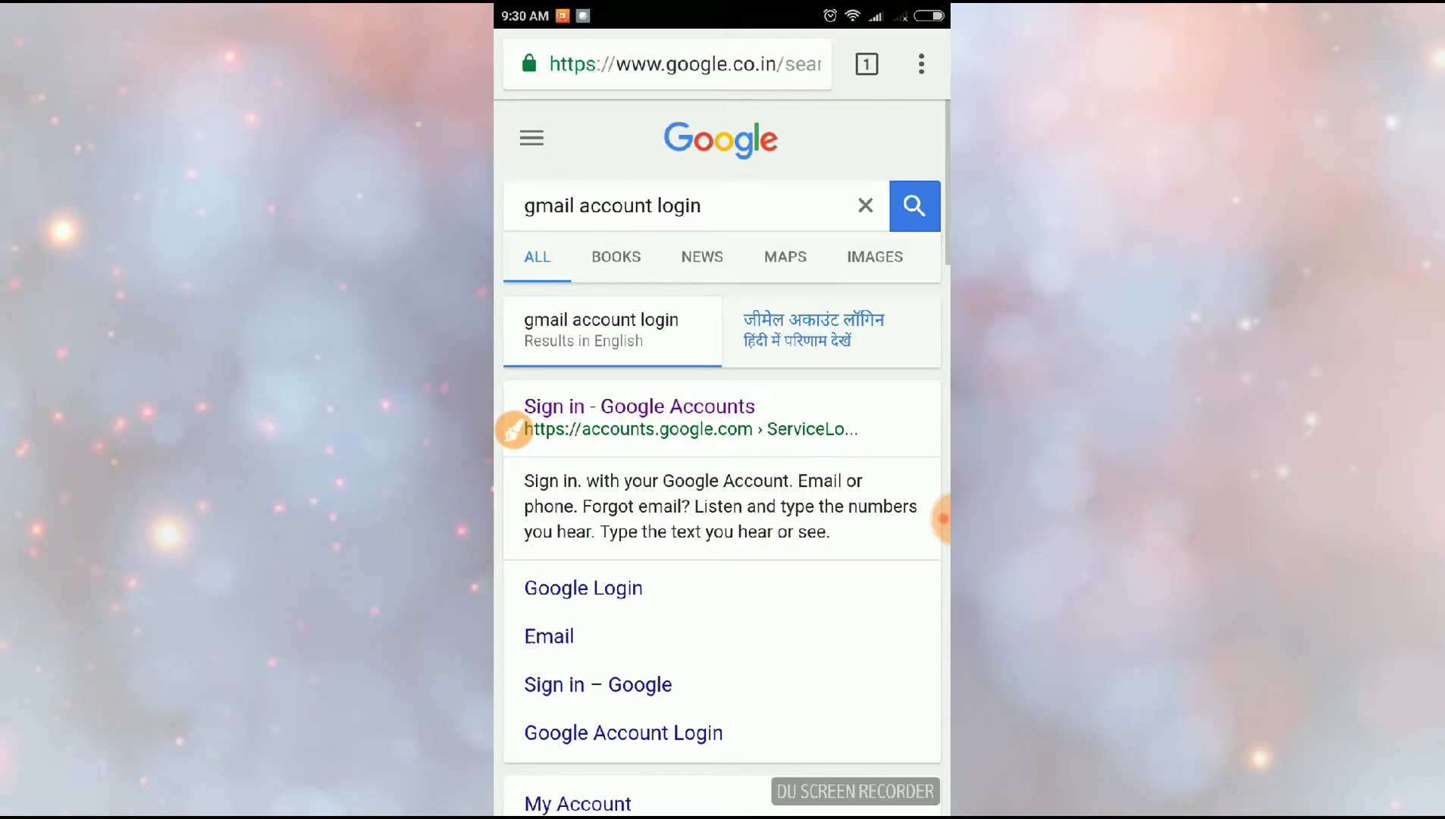
scroll(723, 565, down, 2)
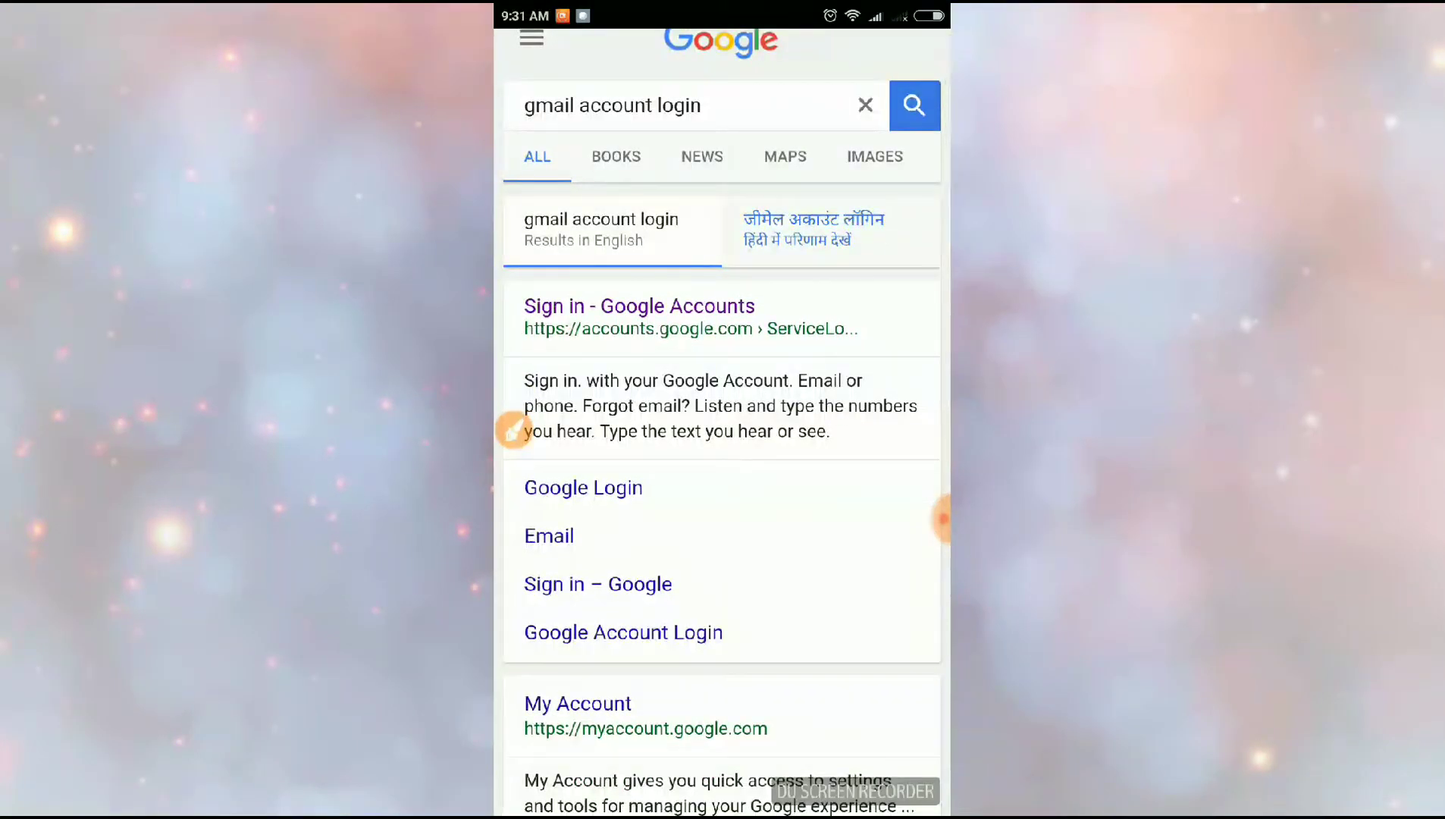
click(598, 583)
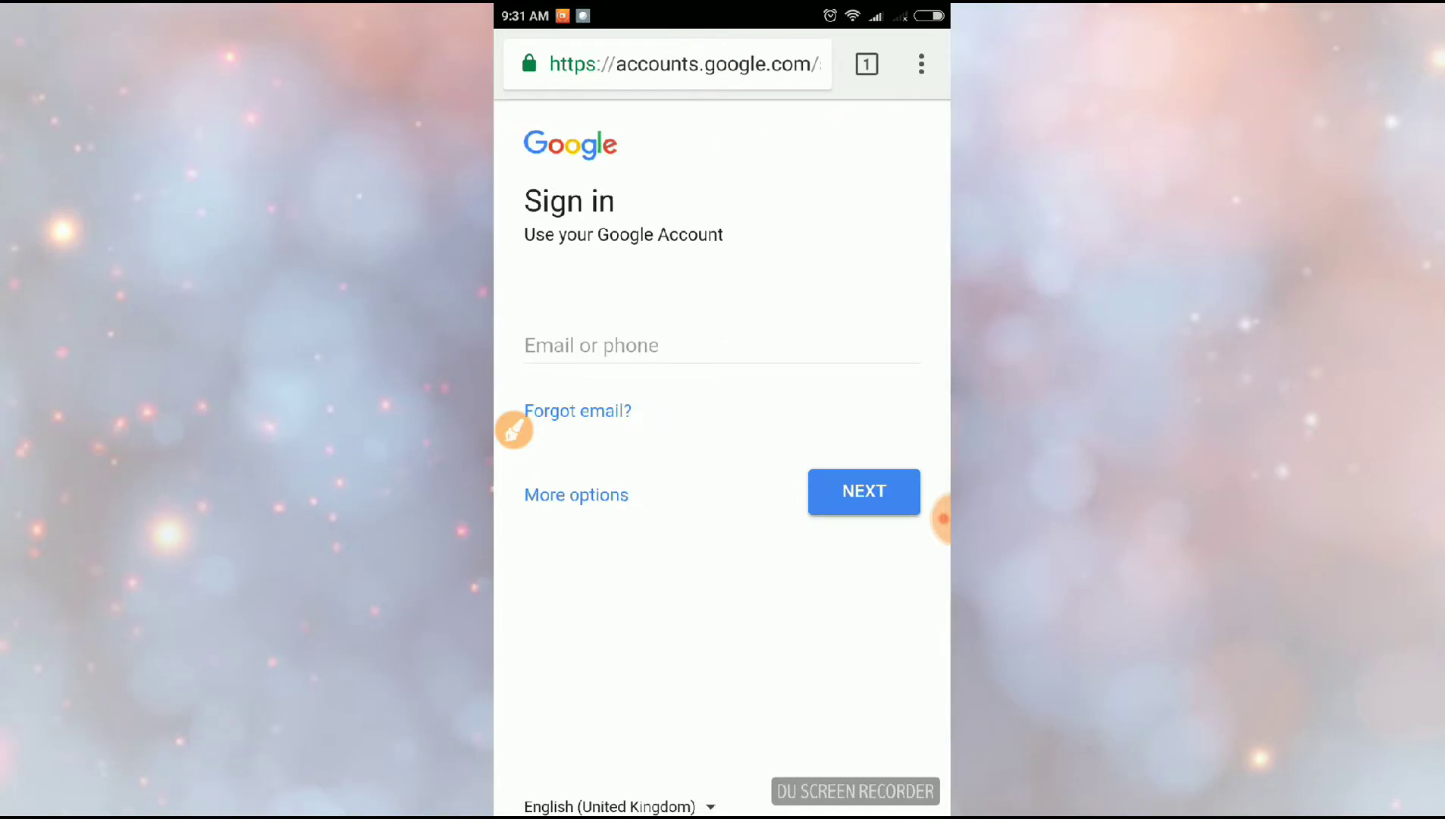
Step: Choose Create account under More options and enter 'Xyzabc' as the first name
click(610, 493)
click(651, 500)
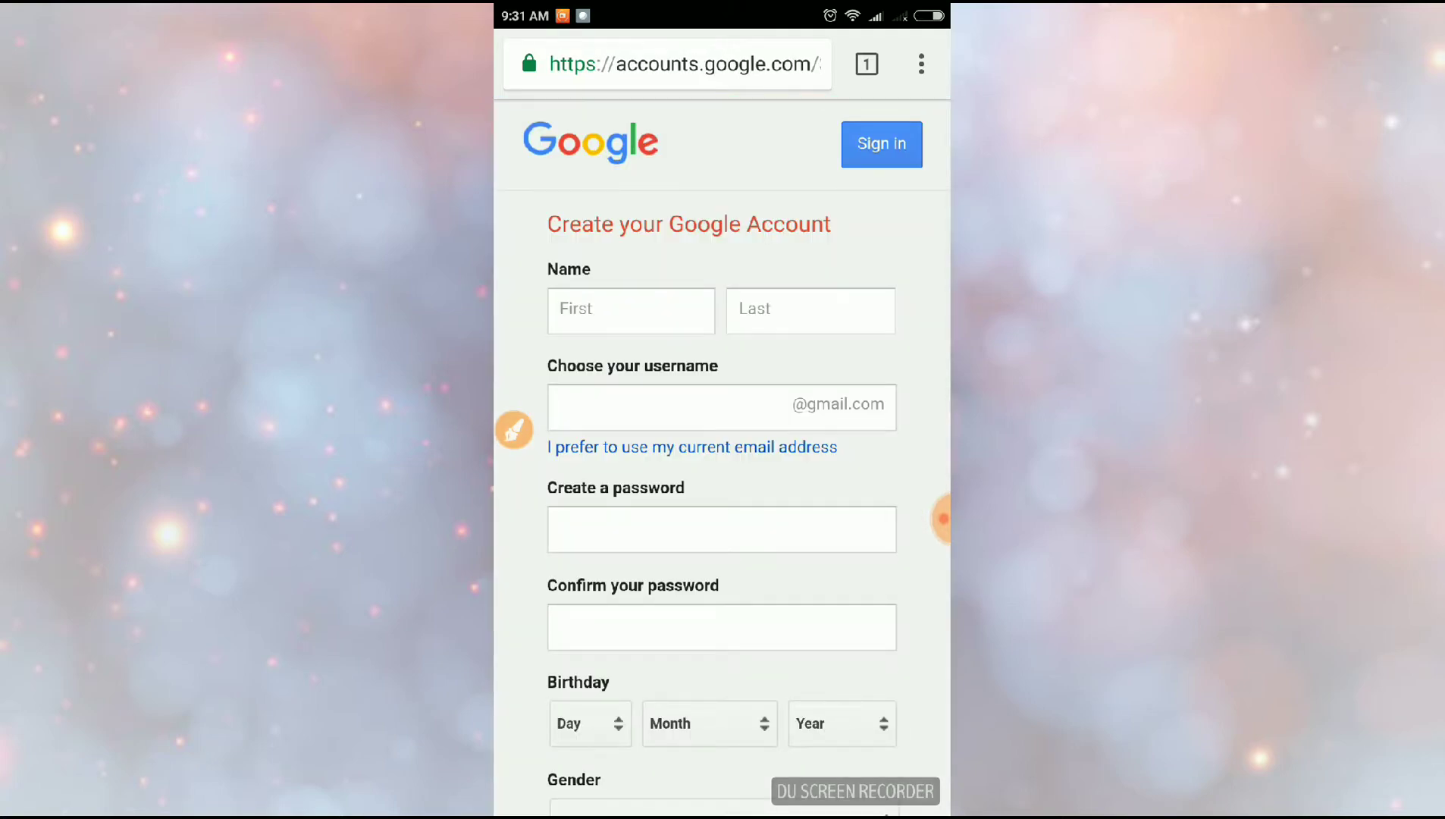
text(A)
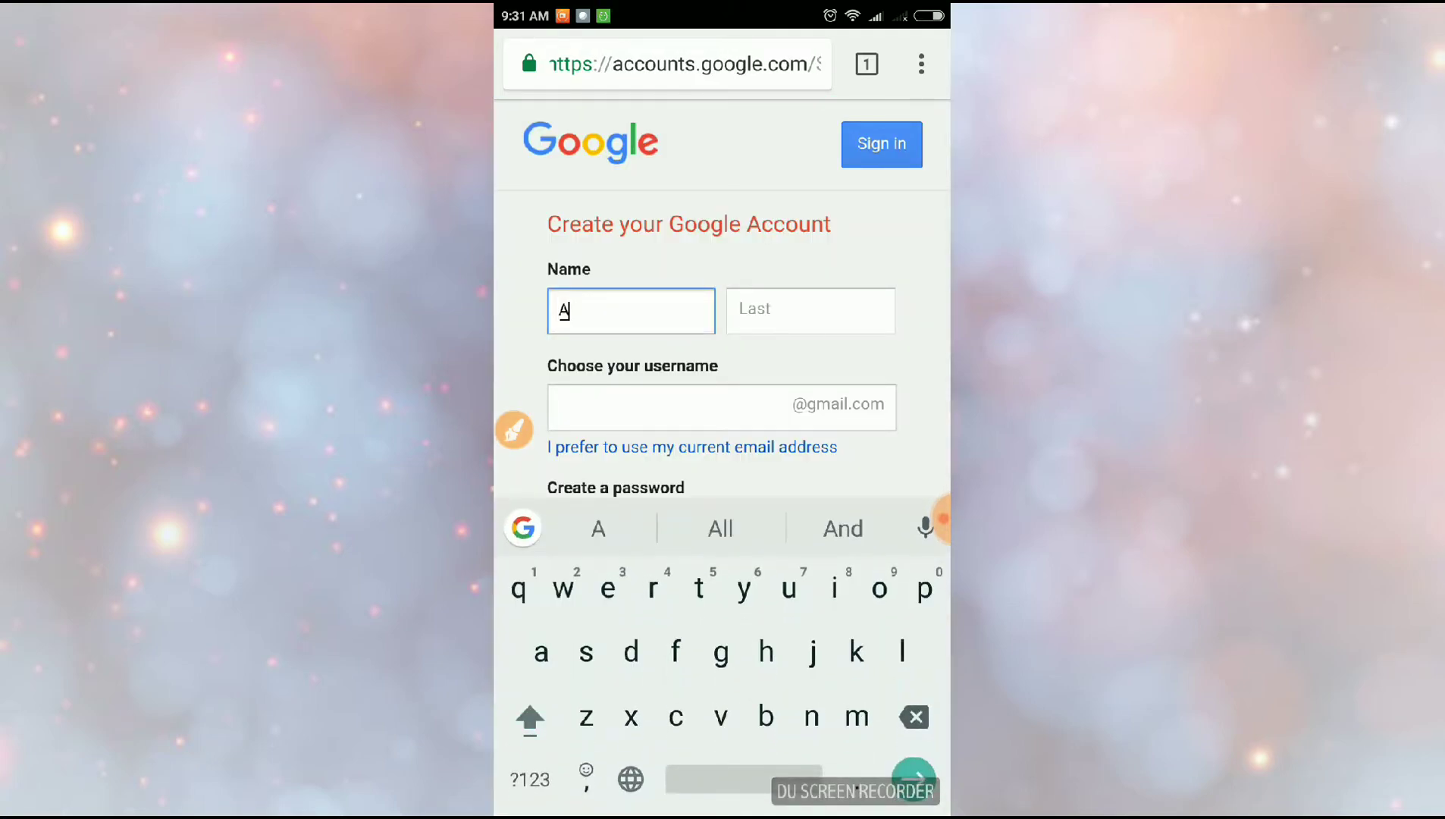
click(915, 717)
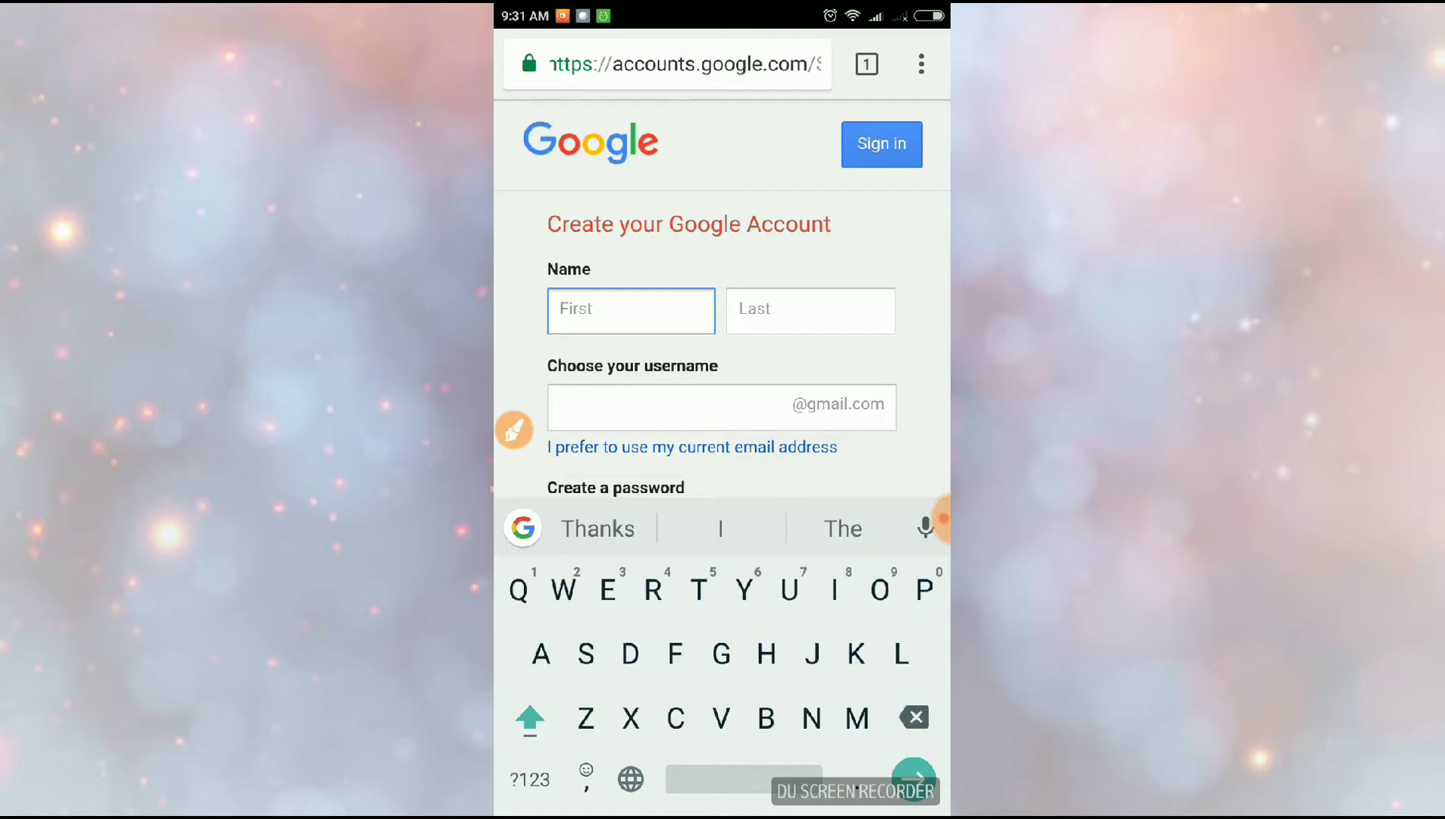
text(X)
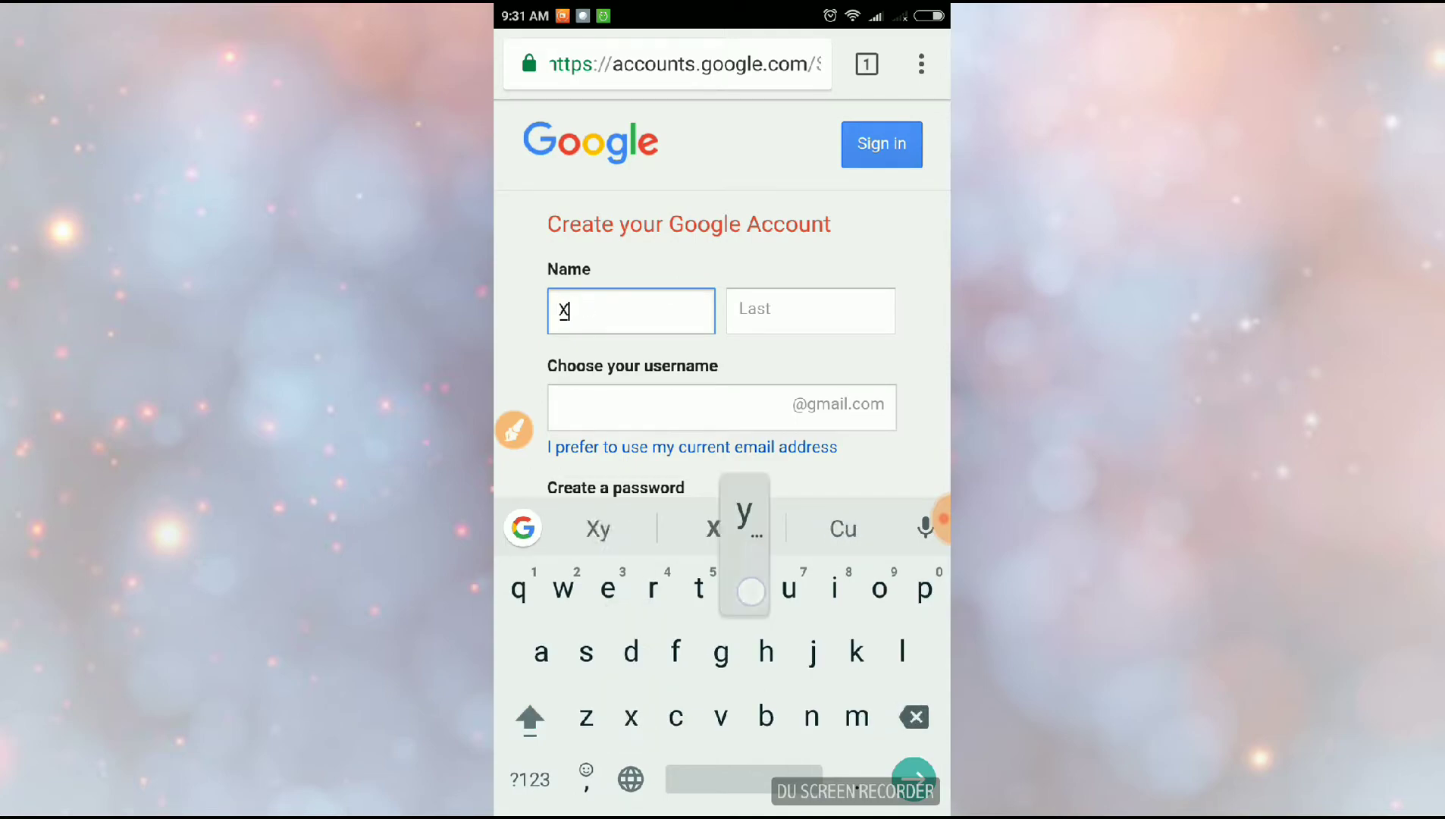
text(yza)
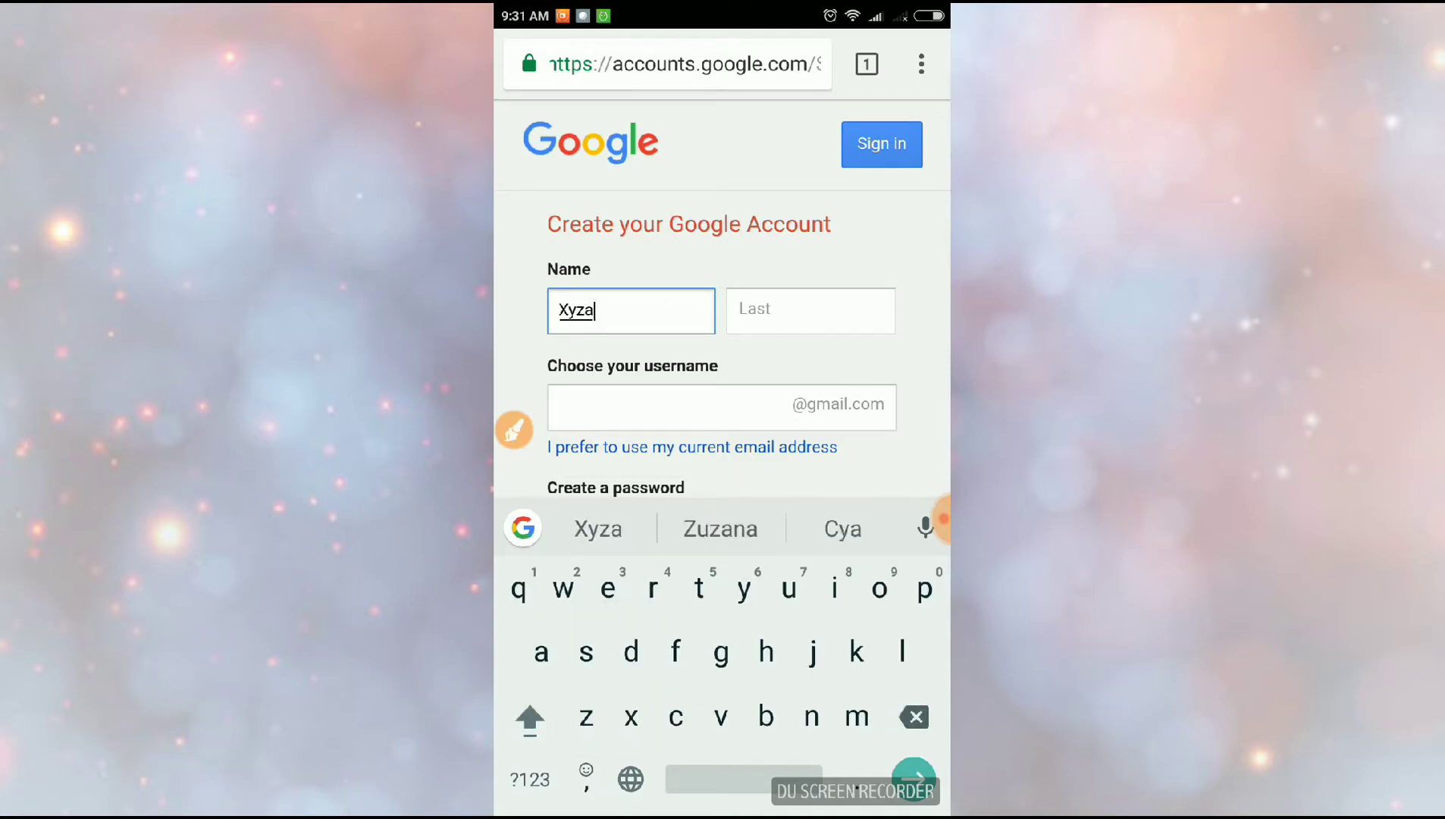
text(bc)
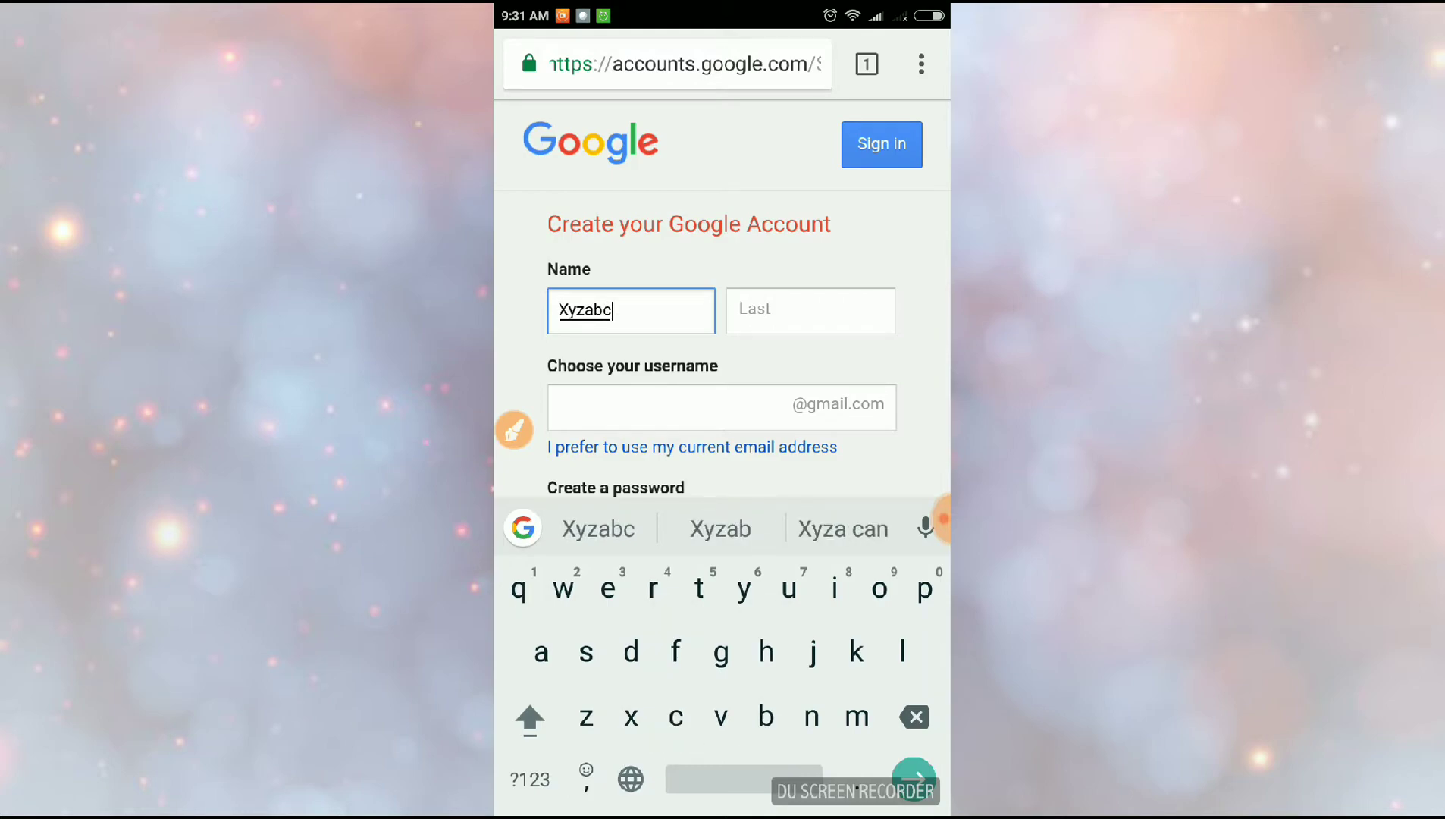
click(810, 310)
text(Kin)
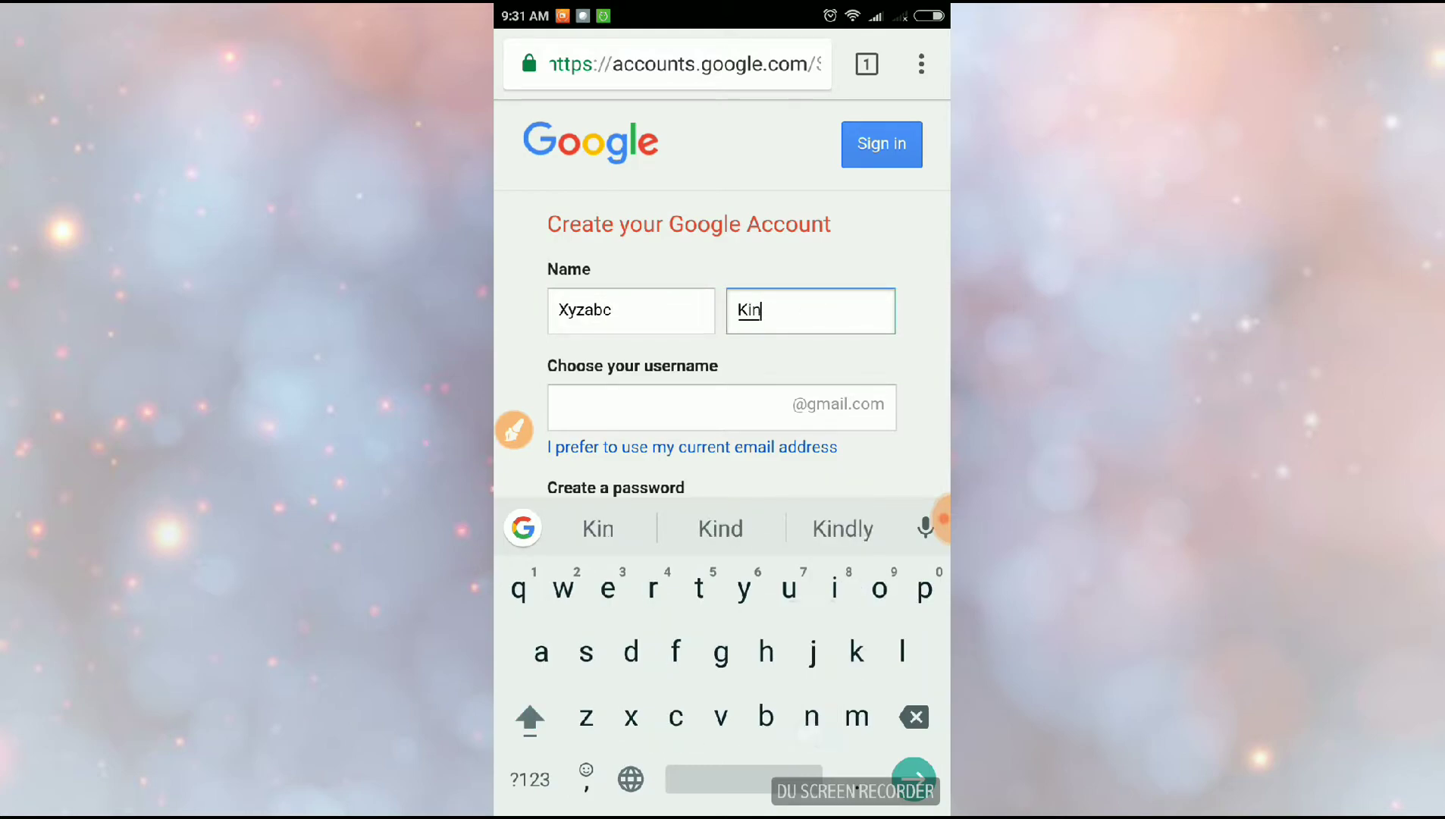
text(gs)
Step: Enter last name 'Kings' and username 'Xyzabckings'
click(672, 404)
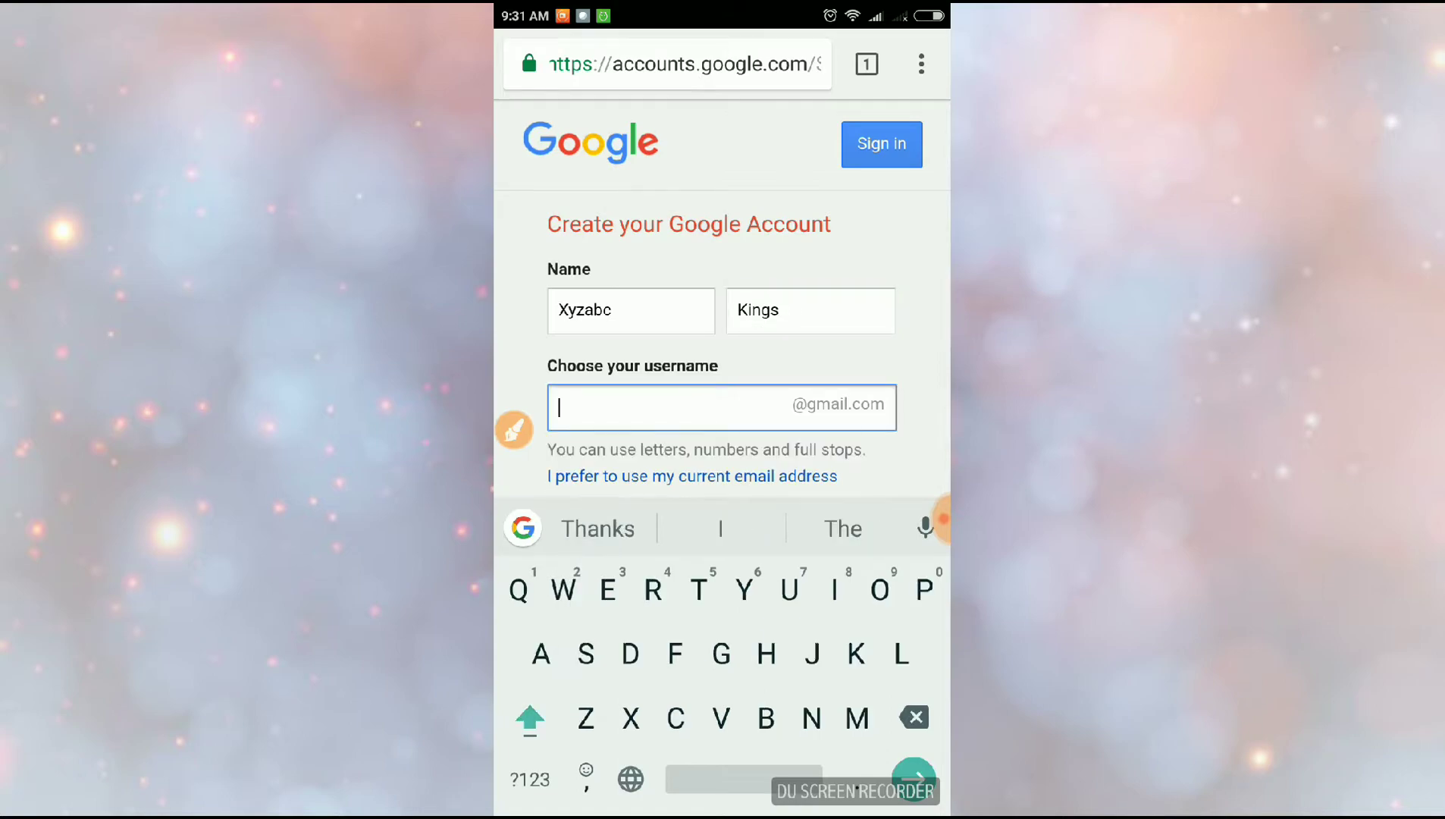
text(X)
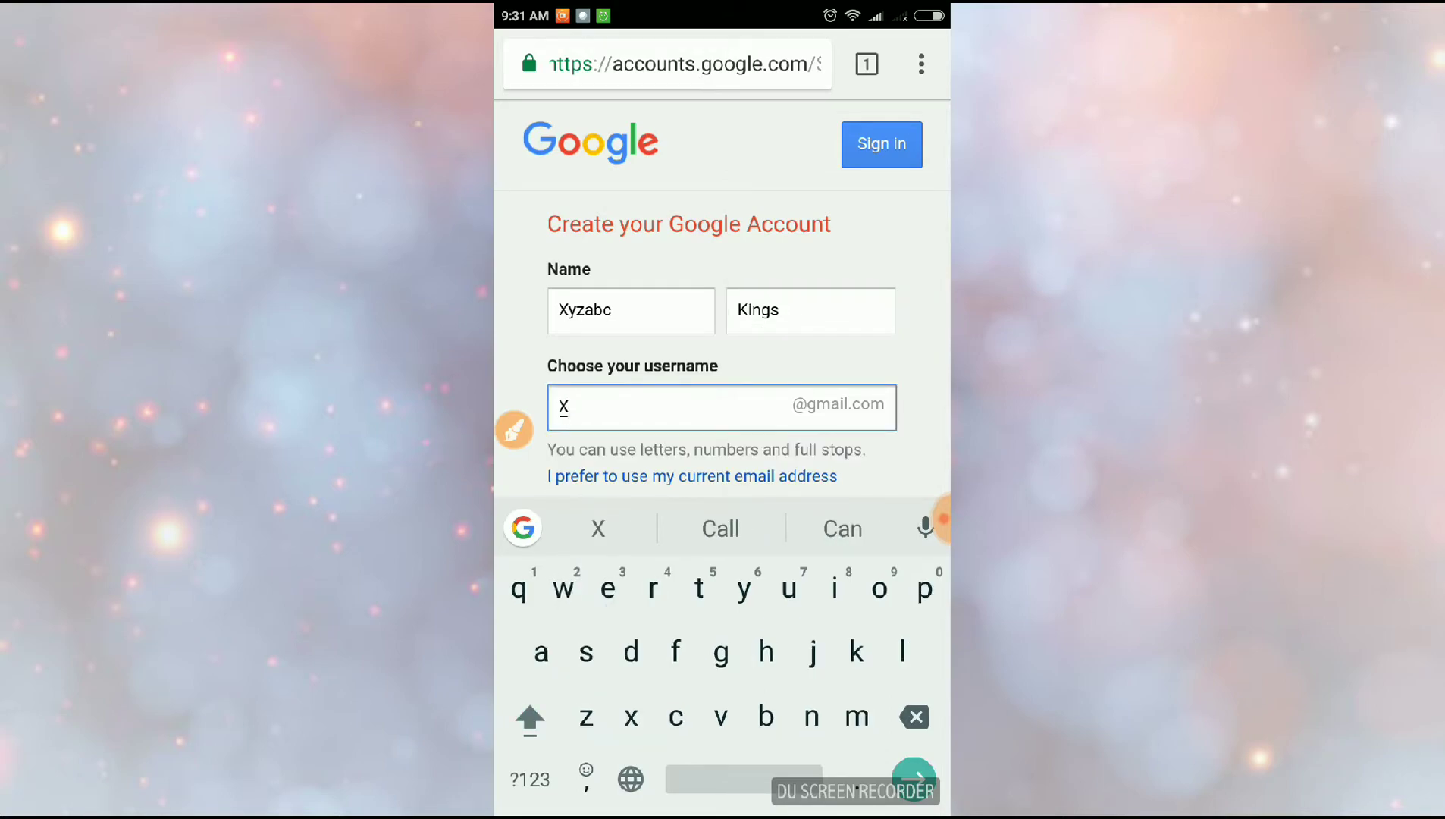
text(yza)
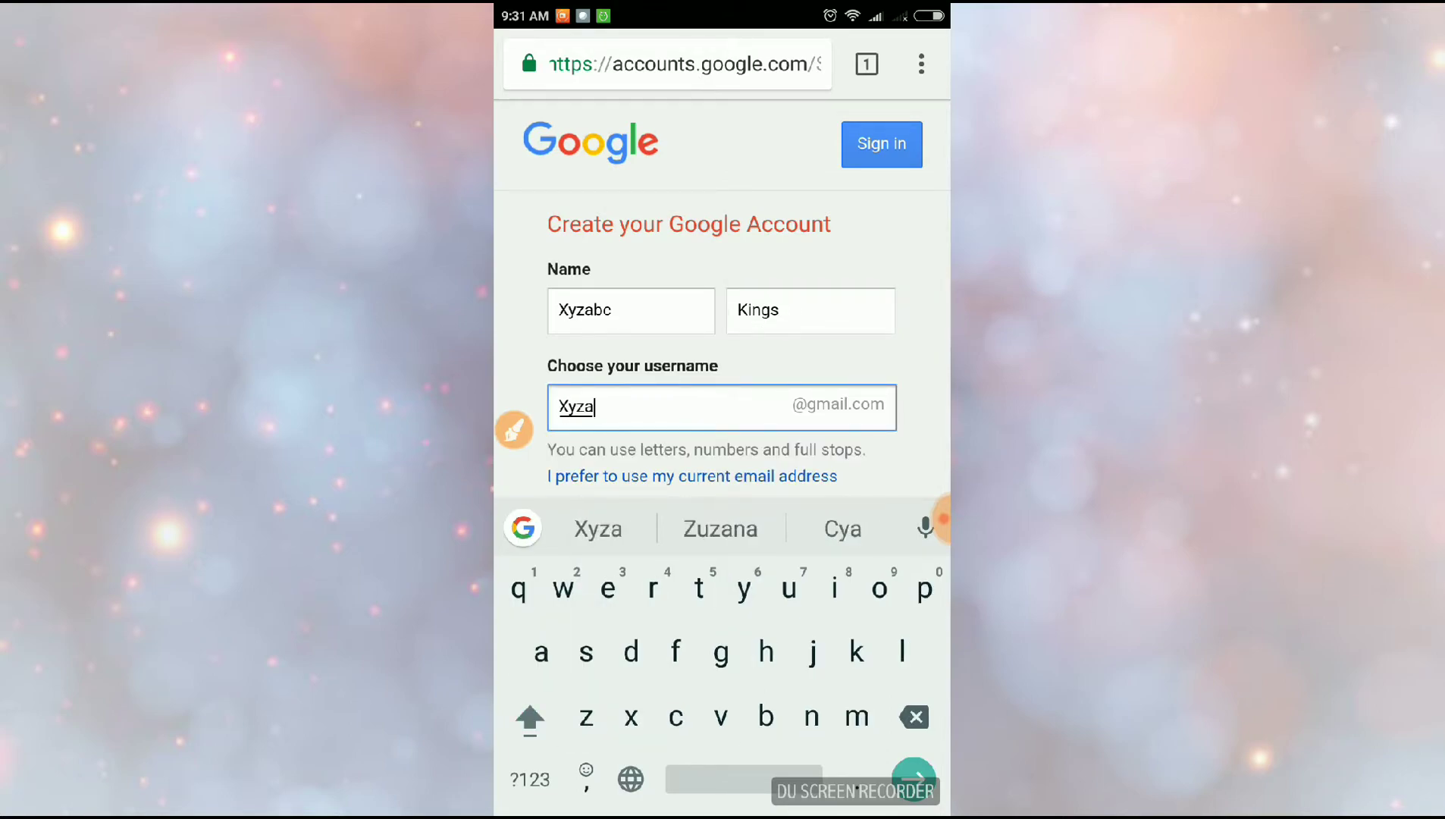
text(bckin)
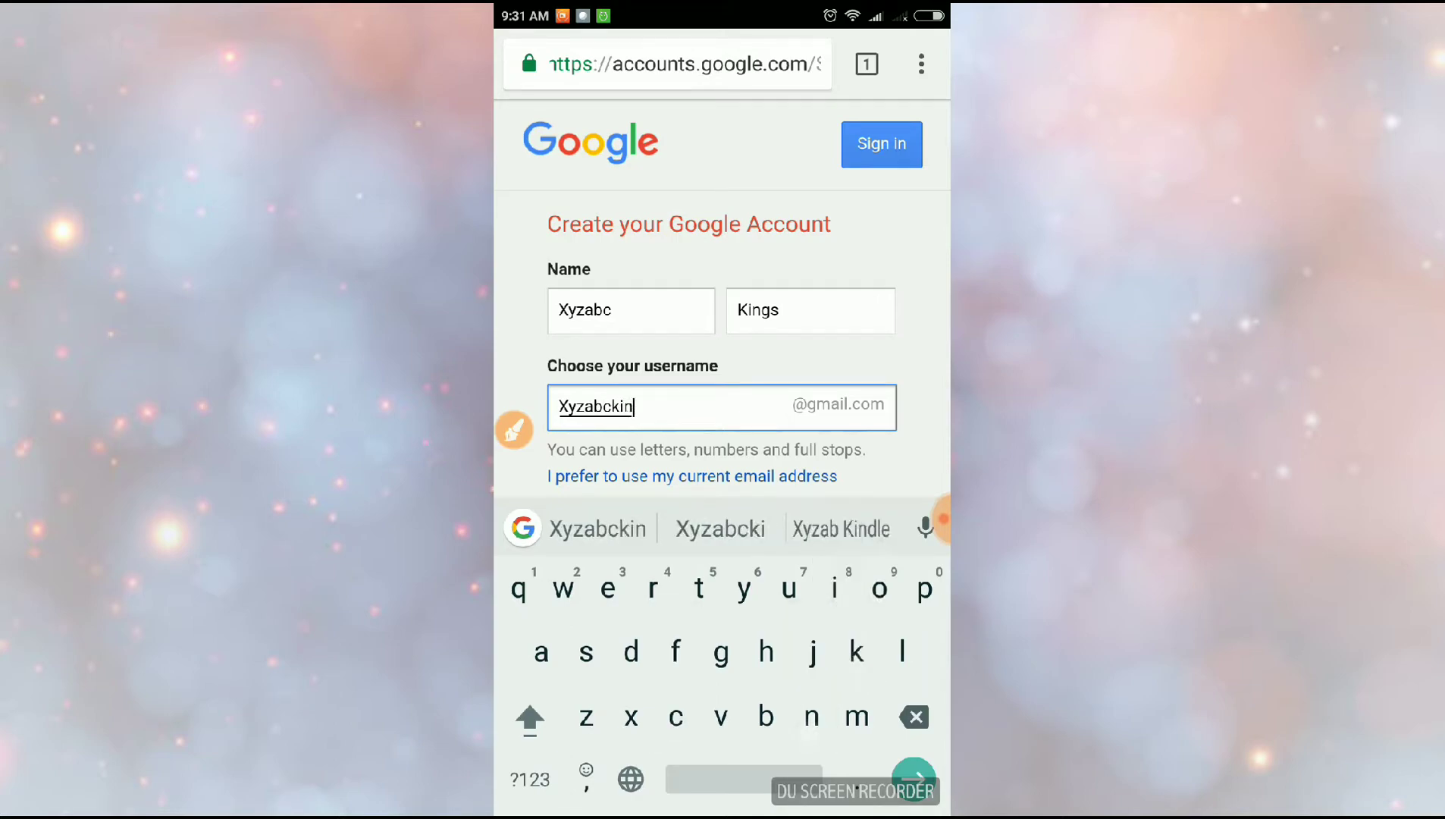
text(gs)
click(722, 489)
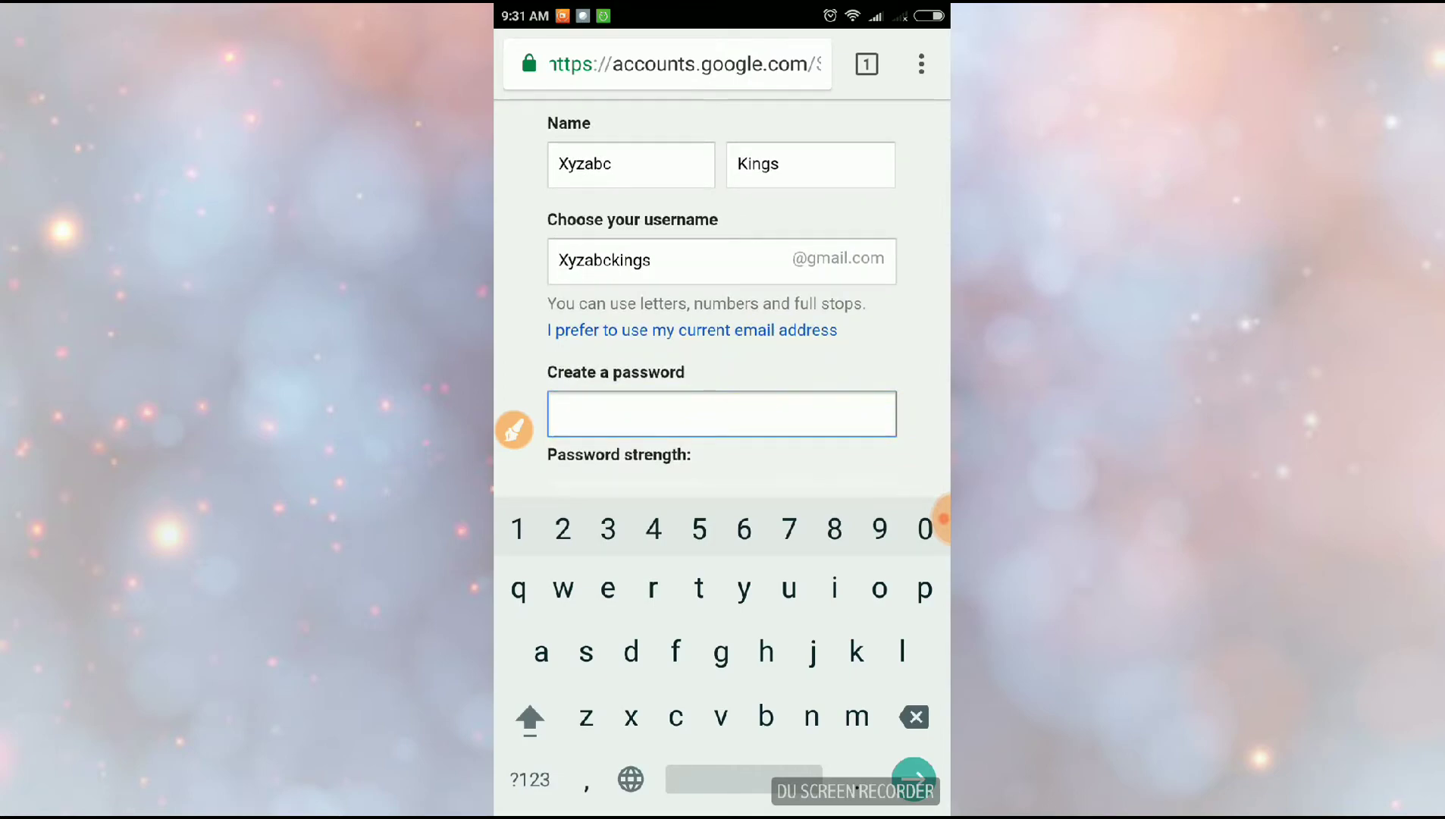
Step: Enter a strong password with a capital, letters, a symbol and digits
click(531, 717)
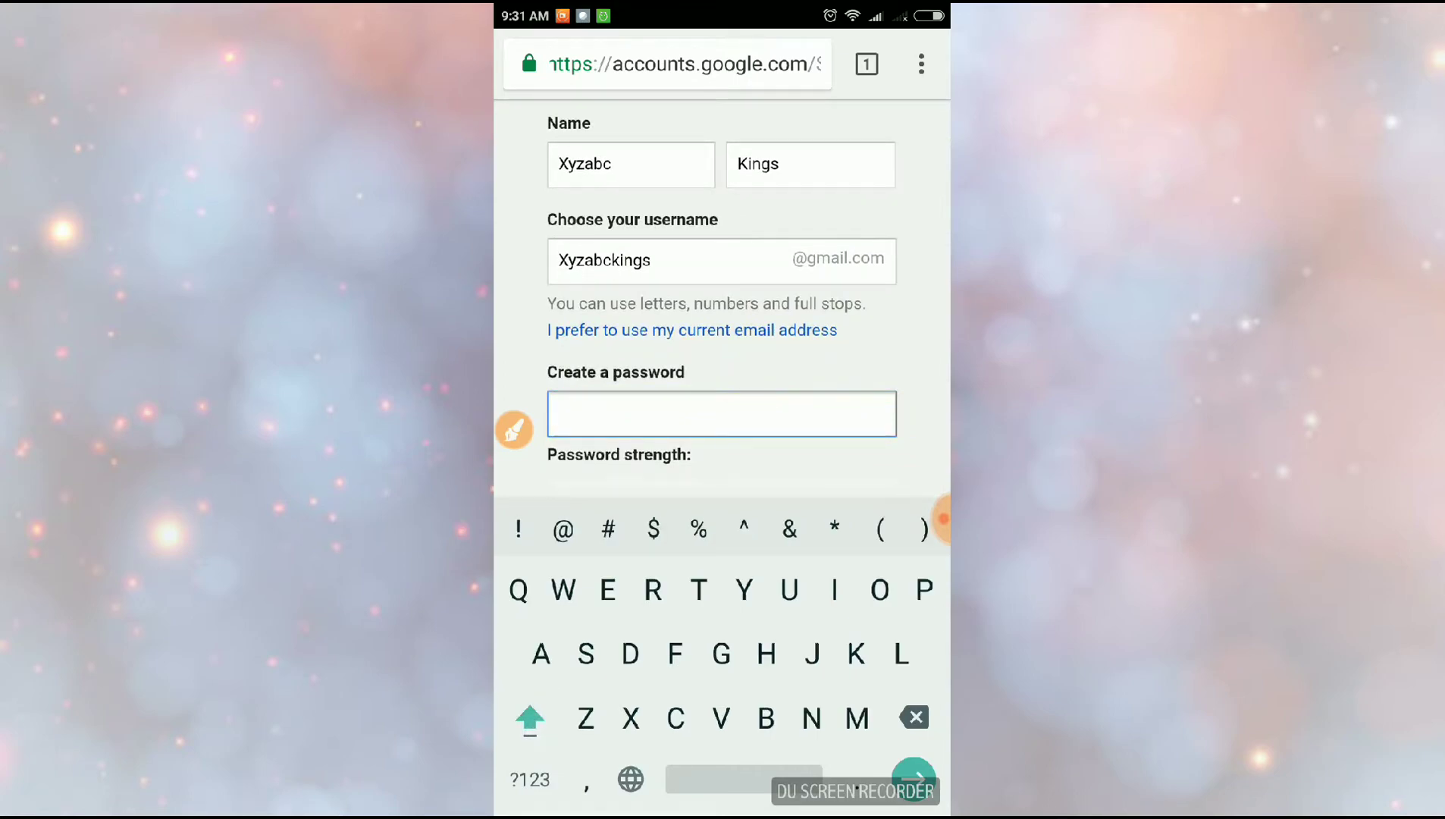
click(834, 590)
click(857, 718)
click(812, 654)
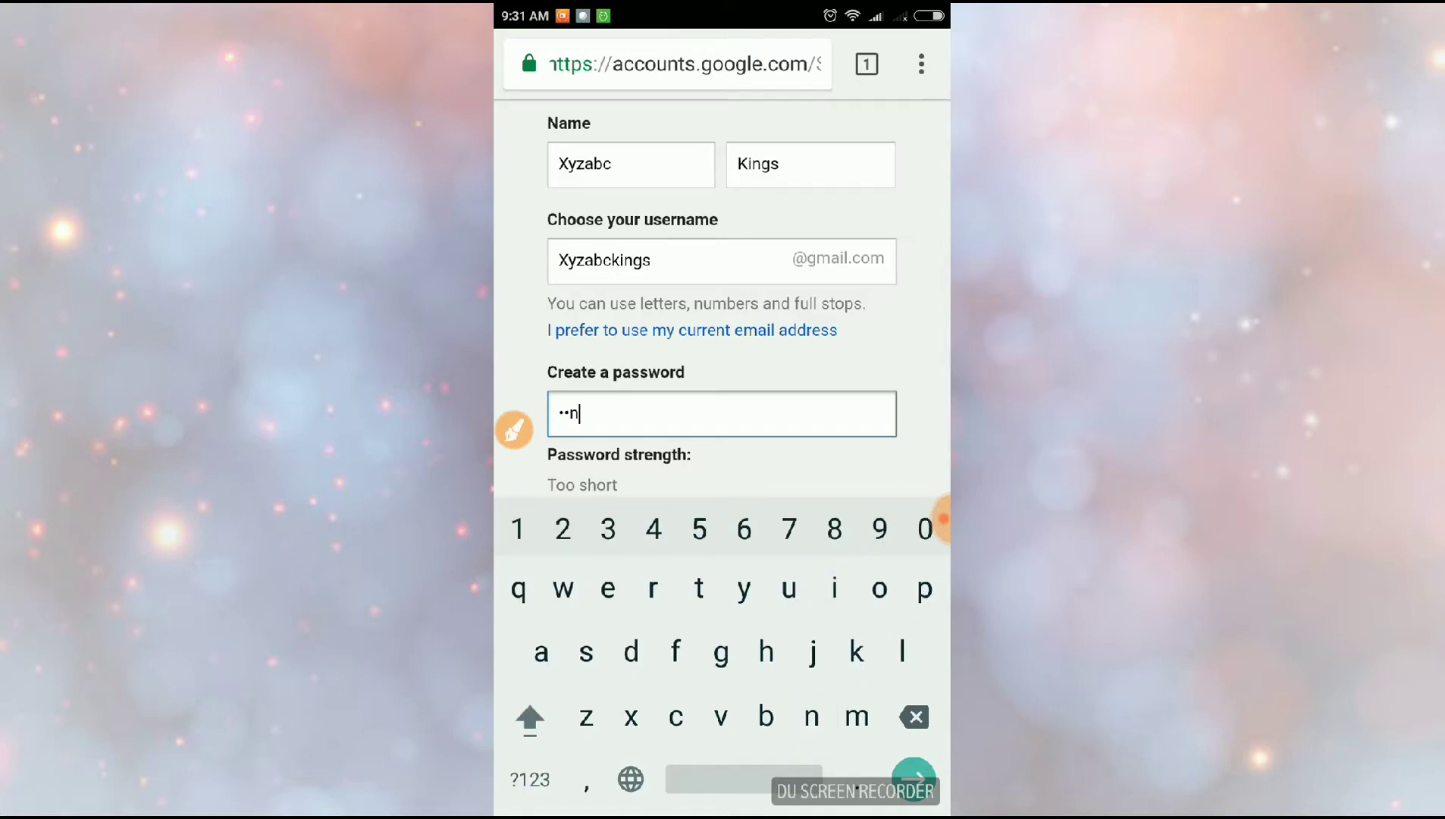
click(722, 654)
click(586, 655)
click(529, 779)
click(518, 654)
click(564, 590)
click(609, 589)
click(653, 590)
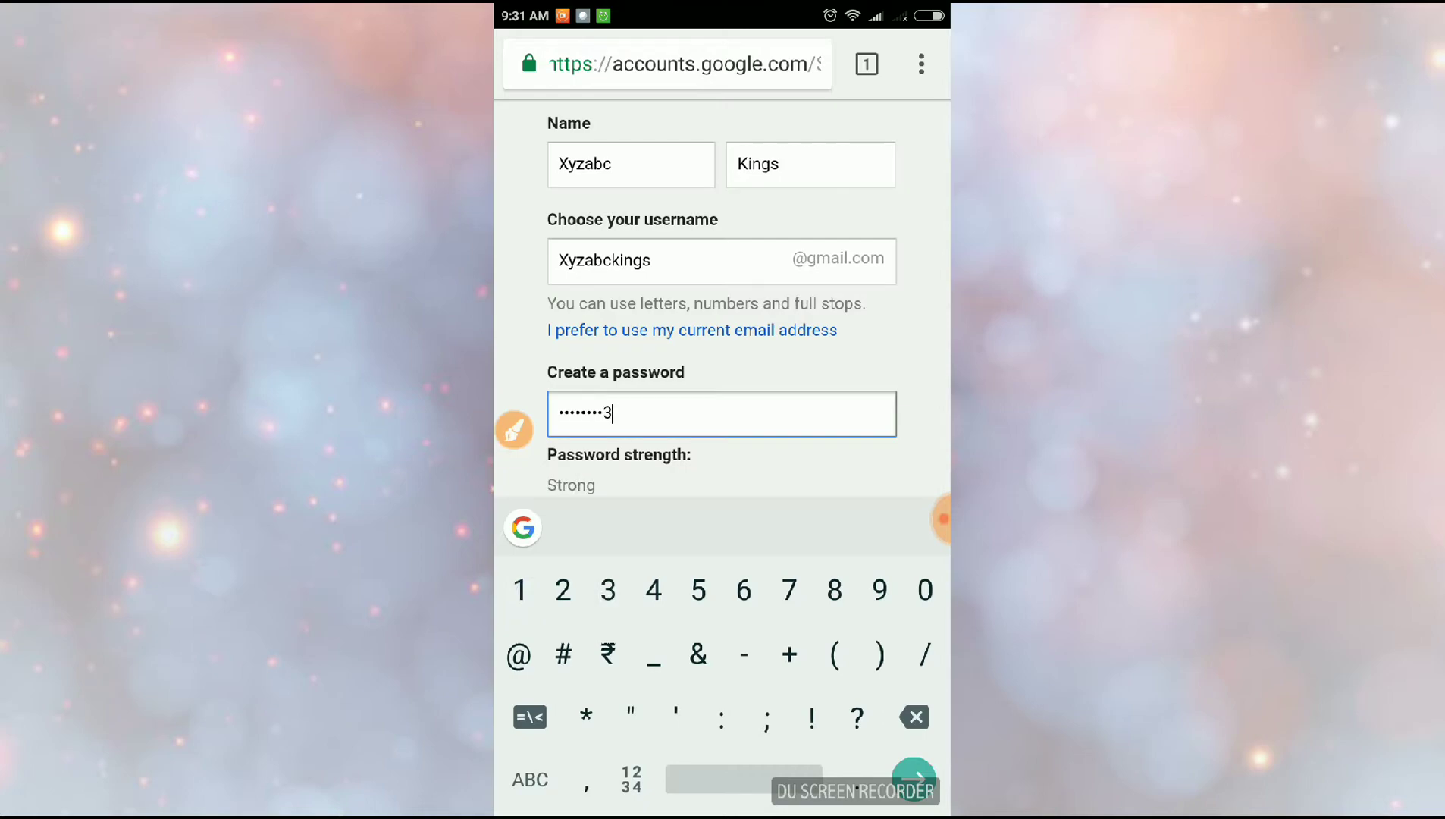
click(722, 487)
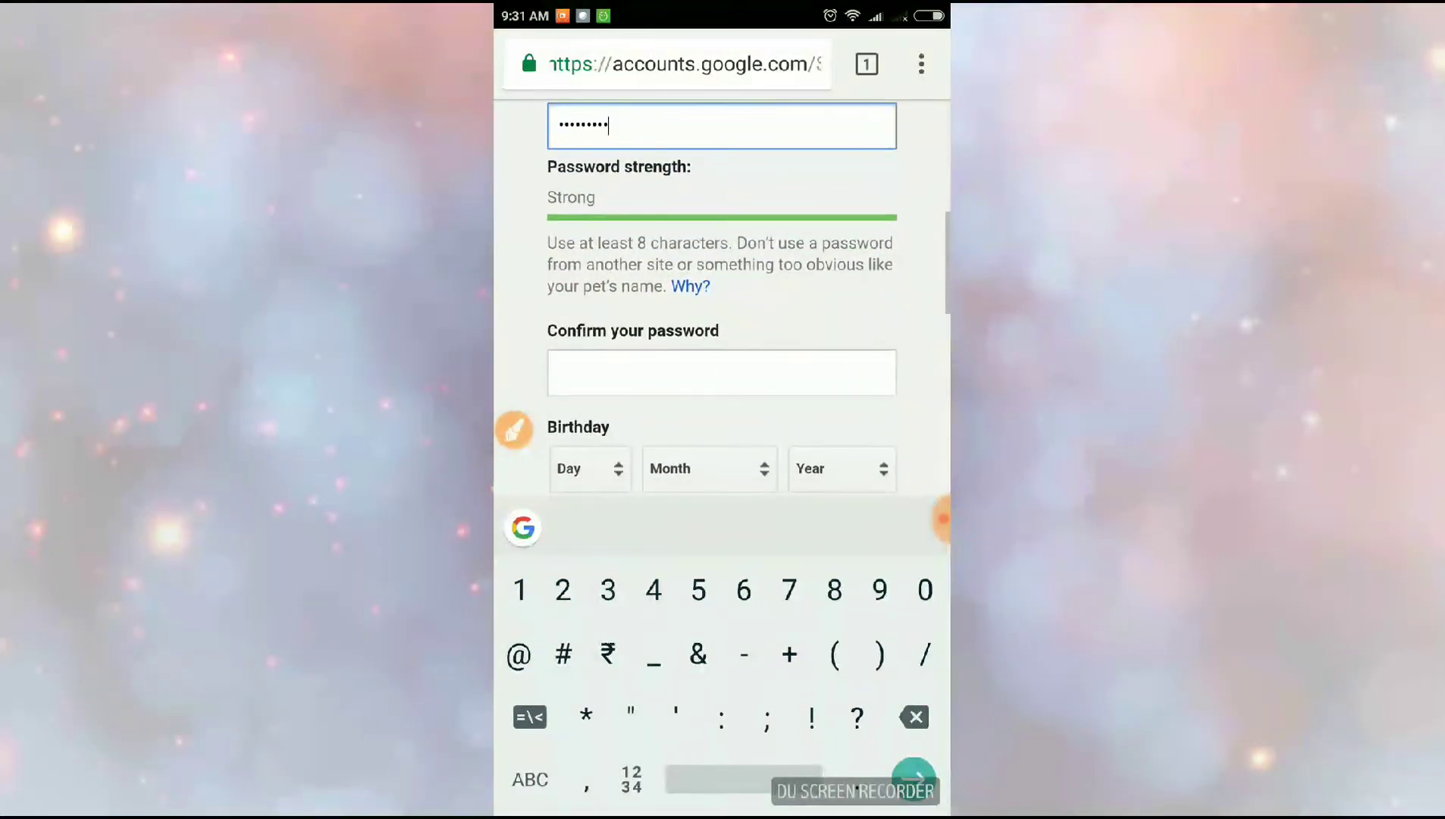
Step: Retype the same password in the 'Confirm your password' field
click(756, 382)
click(531, 717)
click(856, 652)
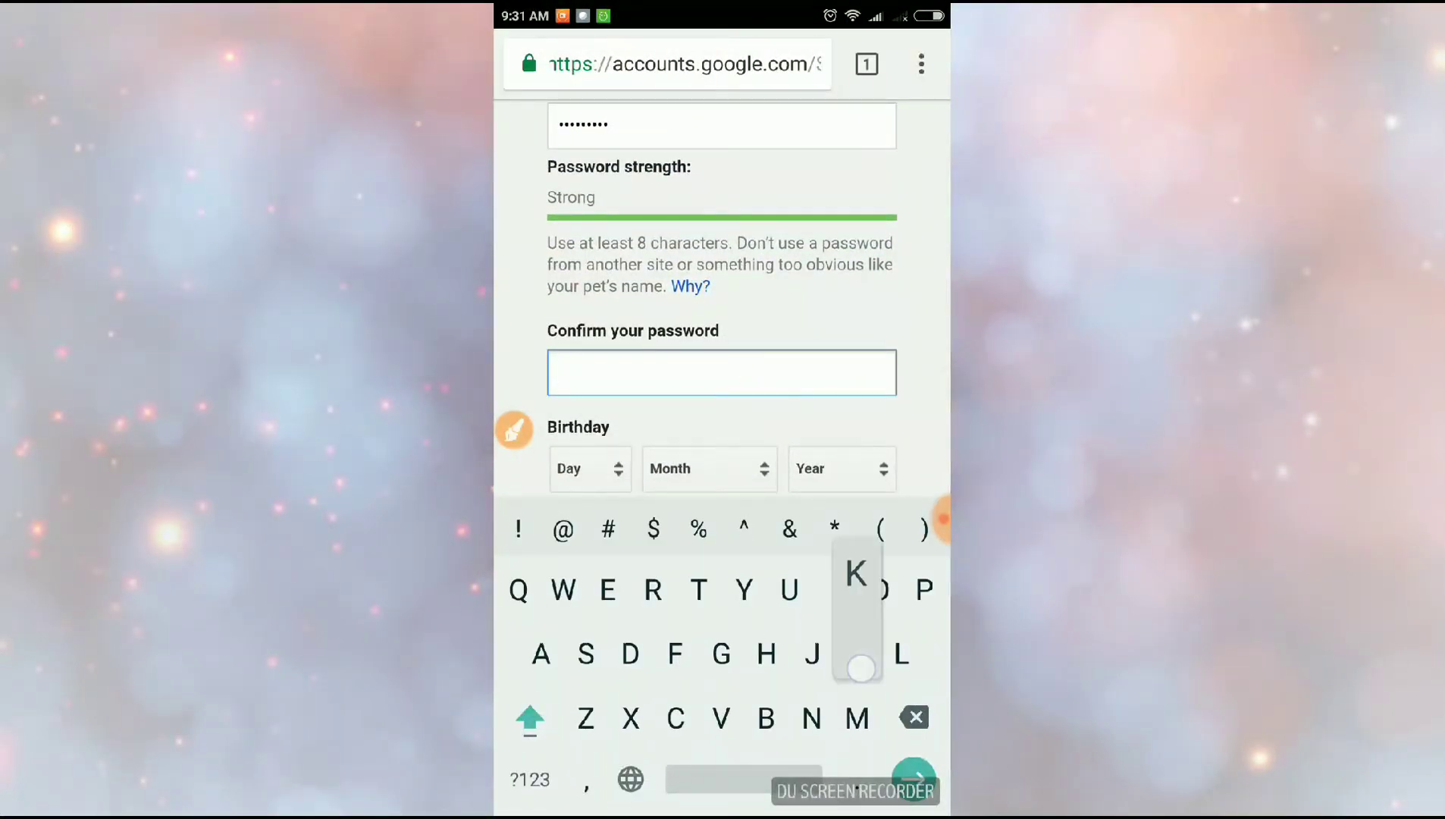
click(834, 589)
click(810, 718)
click(722, 652)
click(586, 652)
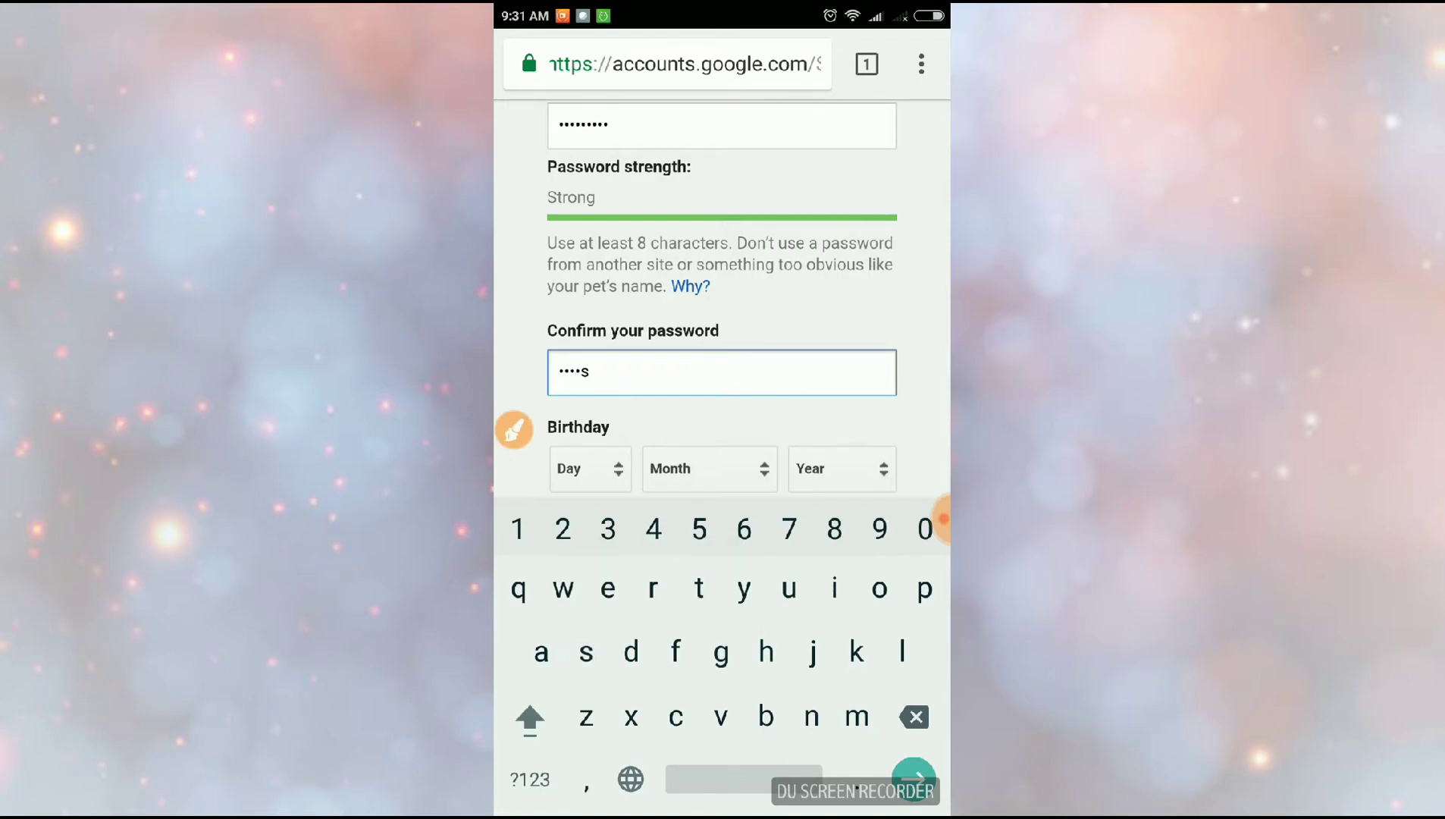
click(529, 779)
click(519, 589)
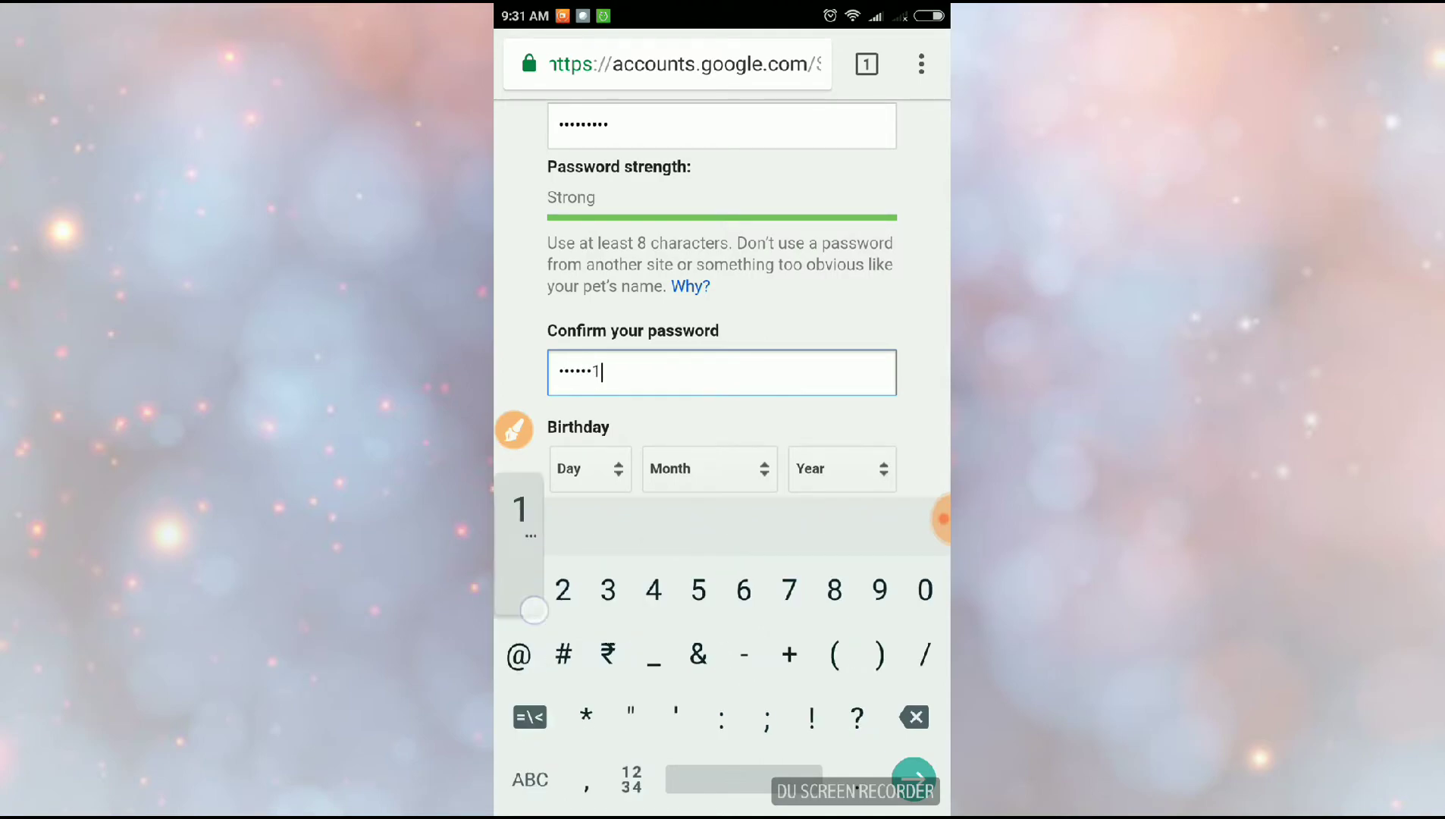
click(607, 589)
drag(827, 451, 827, 380)
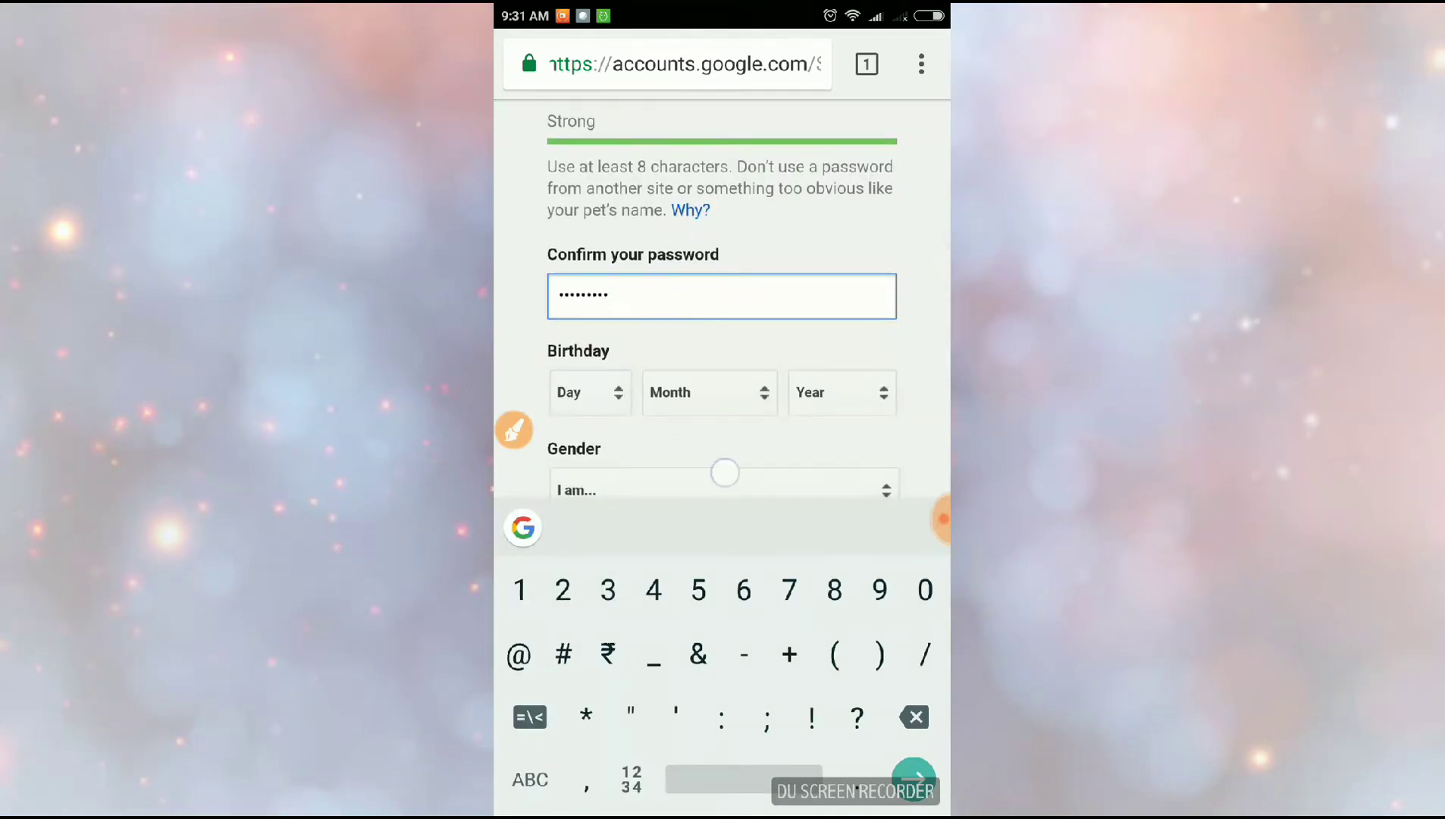
click(725, 472)
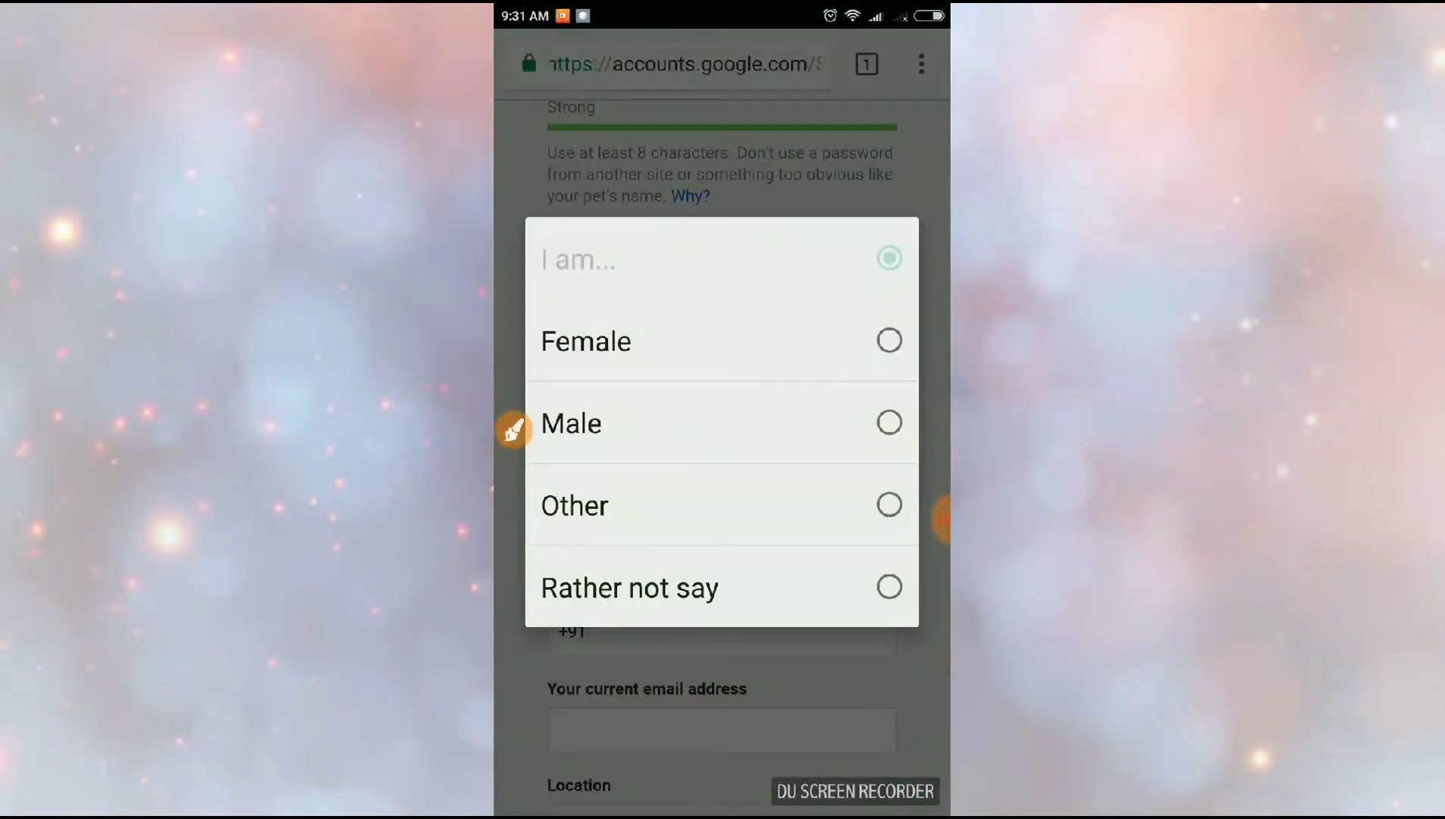
Step: Set the gender to Male and open the birthday Day list
click(888, 421)
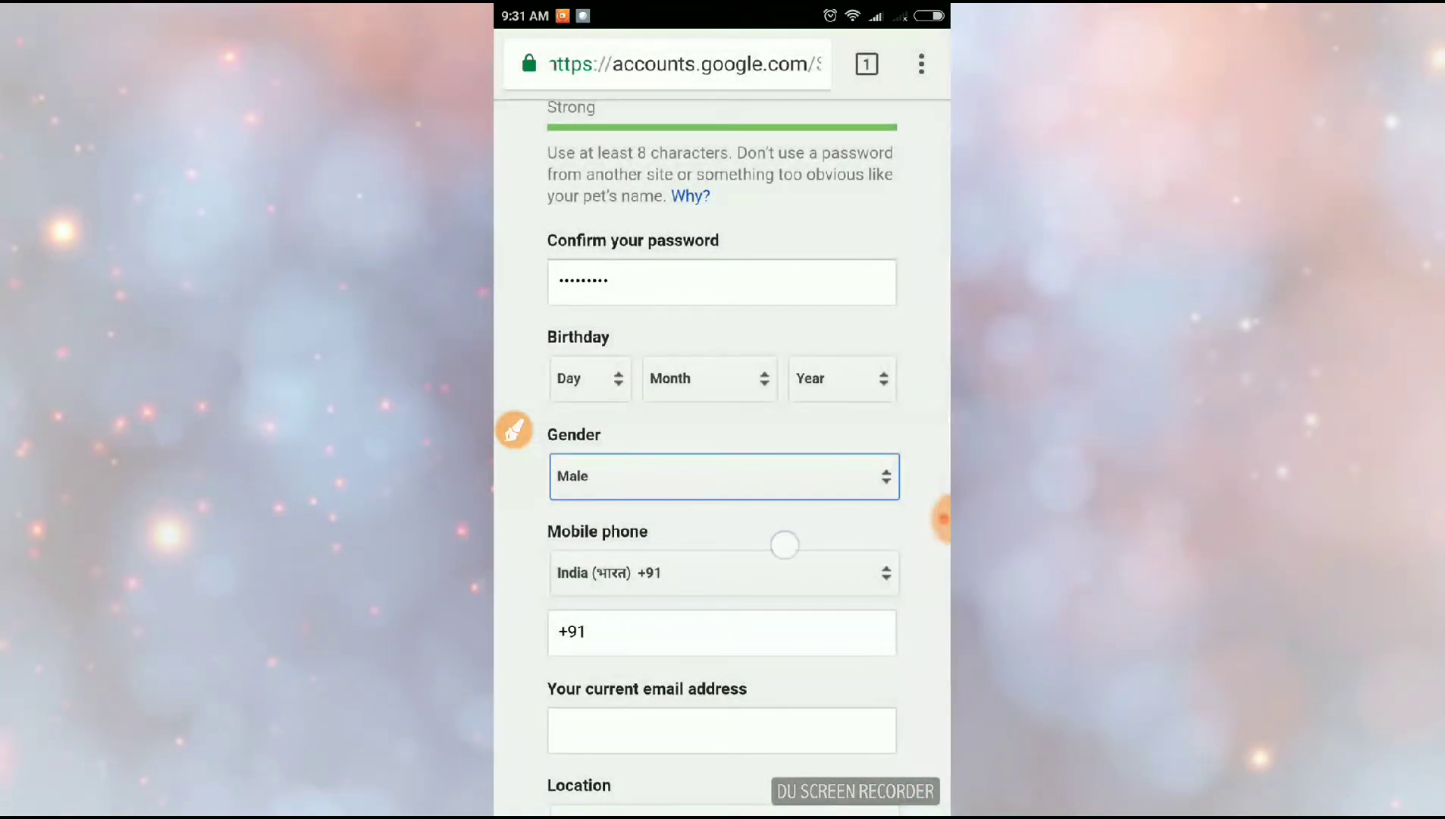
drag(785, 546, 784, 496)
scroll(723, 564, down, 1)
click(590, 360)
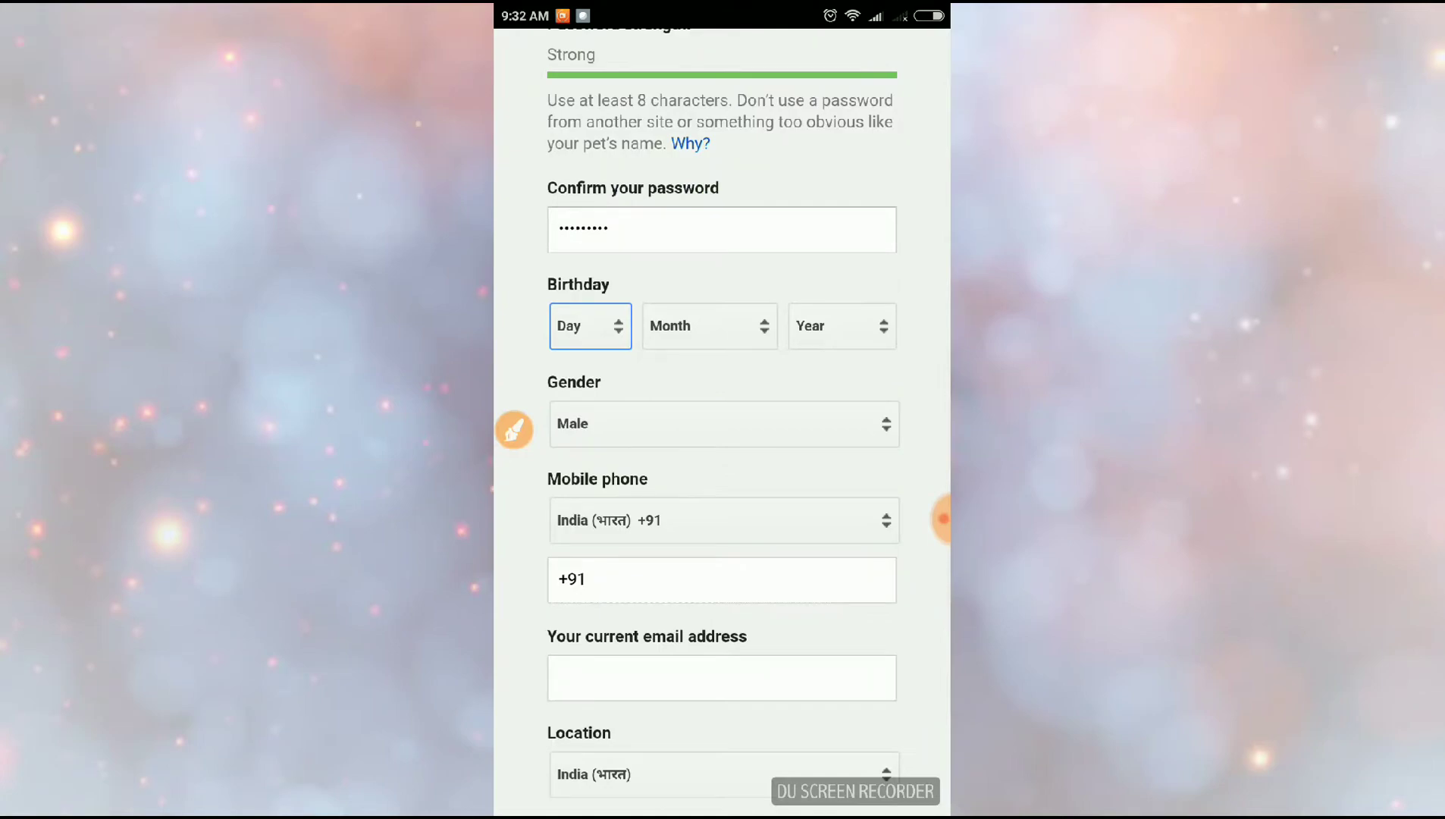
click(616, 324)
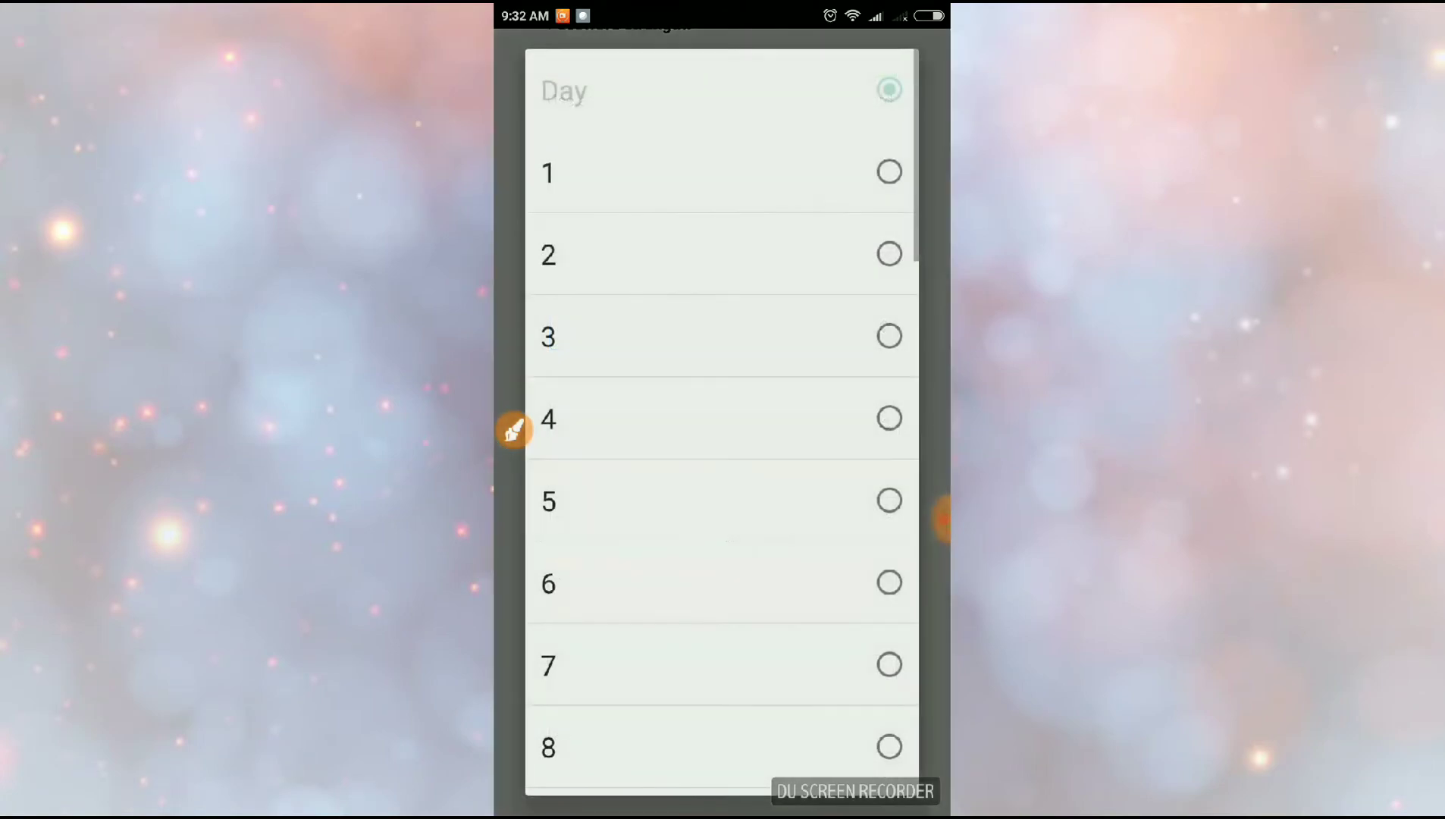
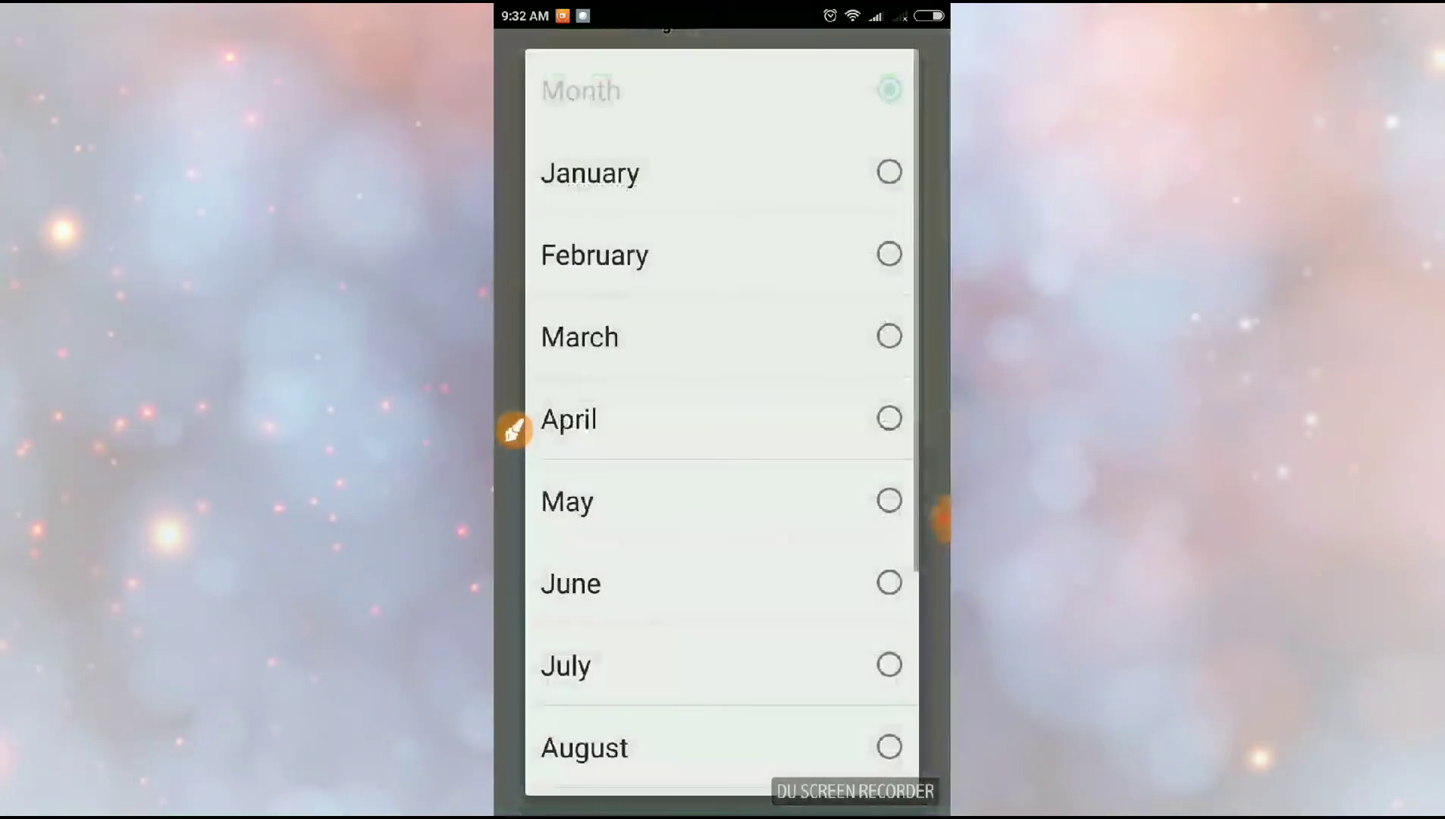
Step: Set the birth month to March and the birth year to 1988
click(700, 336)
click(824, 326)
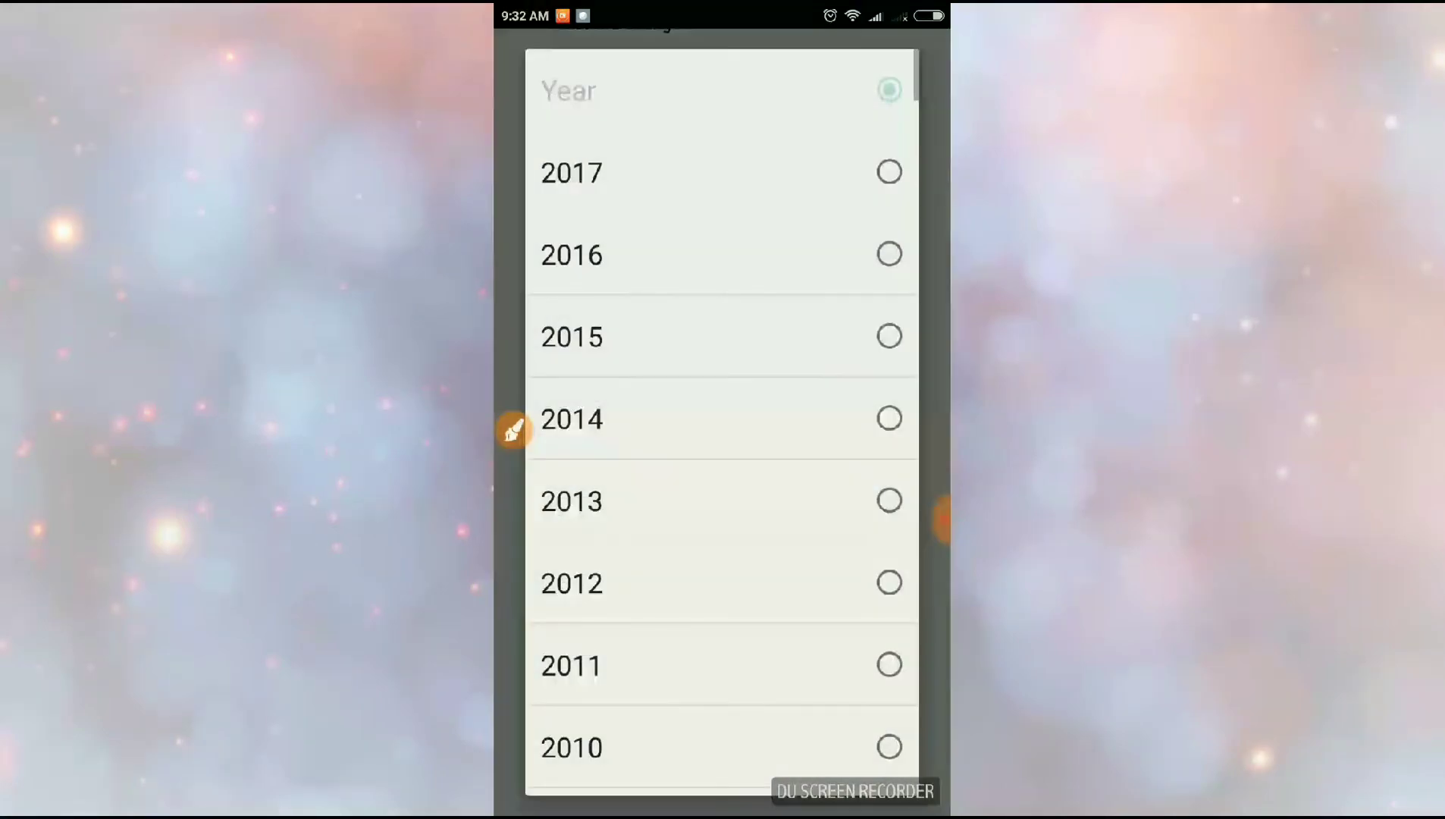
scroll(720, 608, down, 8)
scroll(748, 507, down, 10)
scroll(749, 507, up, 2)
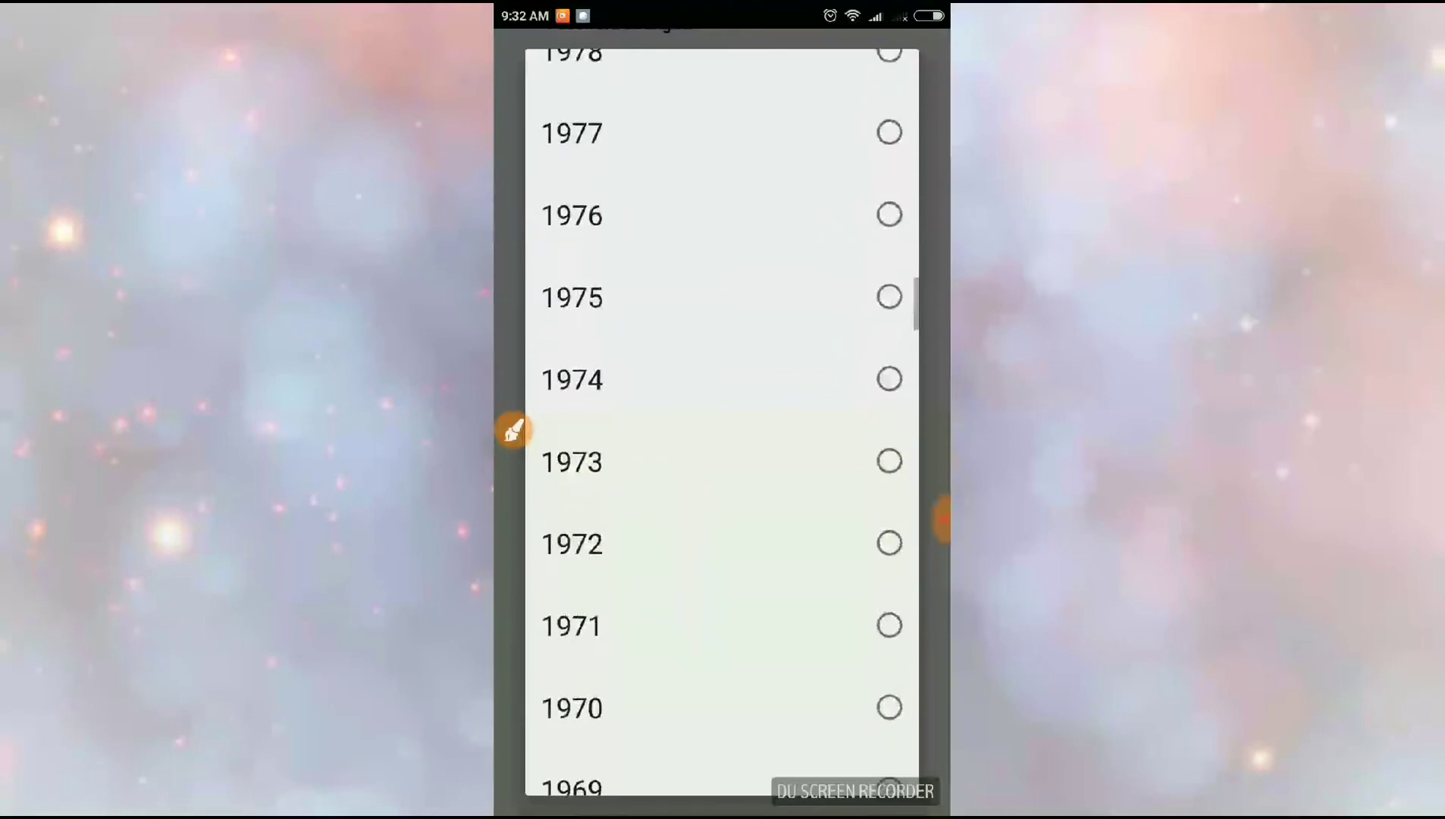
scroll(722, 451, up, 8)
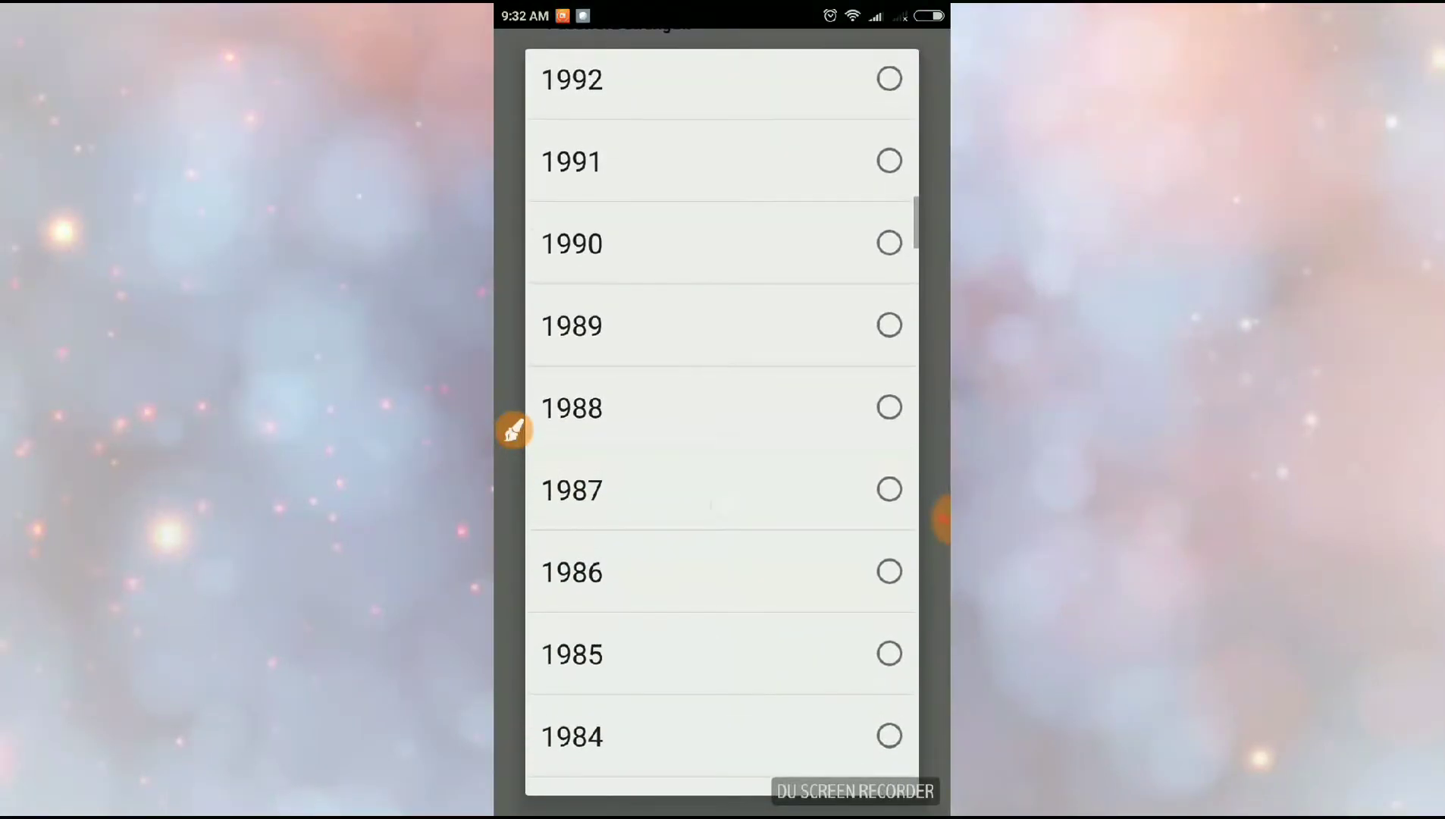
click(712, 410)
scroll(723, 508, down, 3)
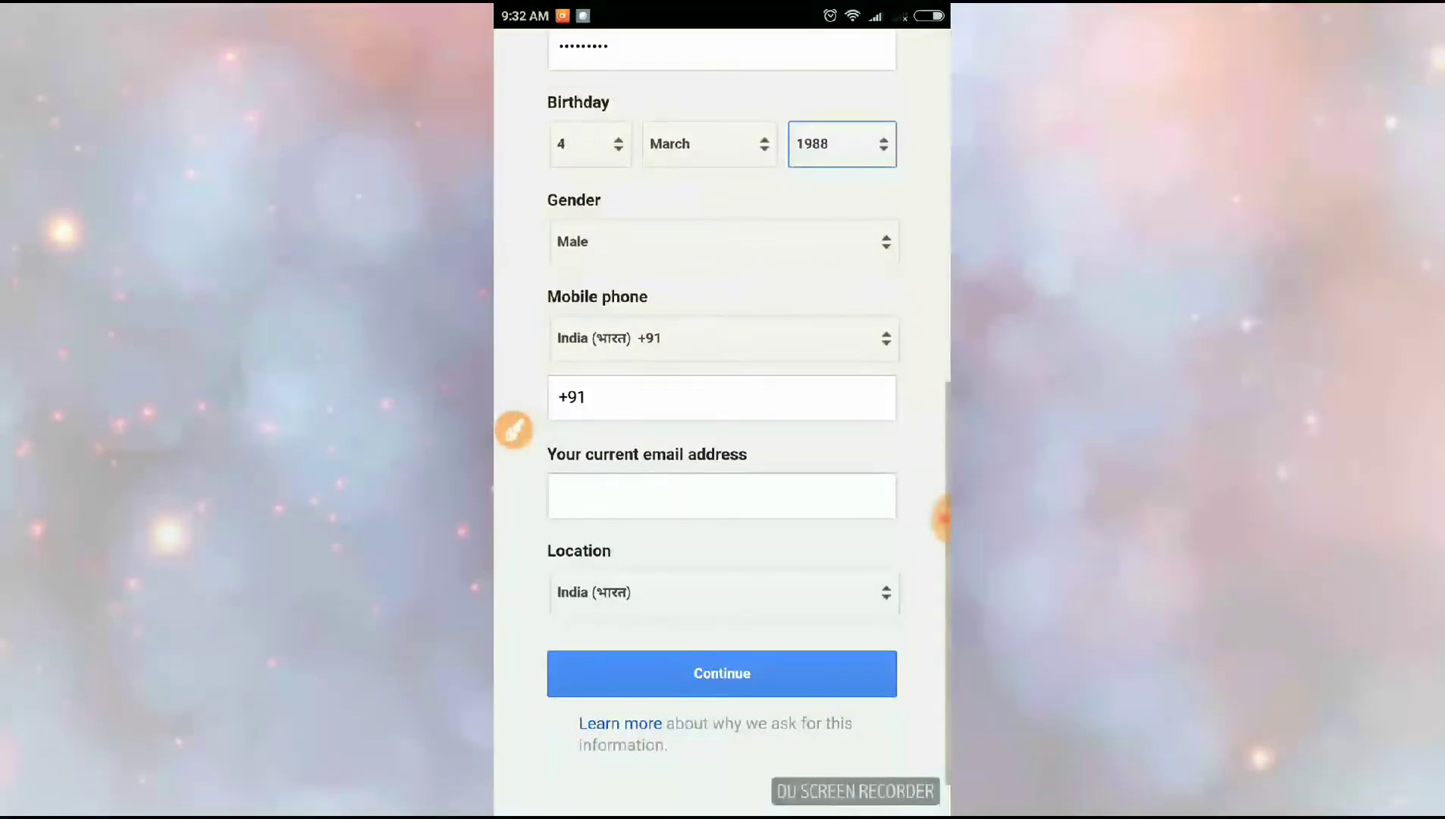
Step: Submit the completed sign-up details
click(514, 430)
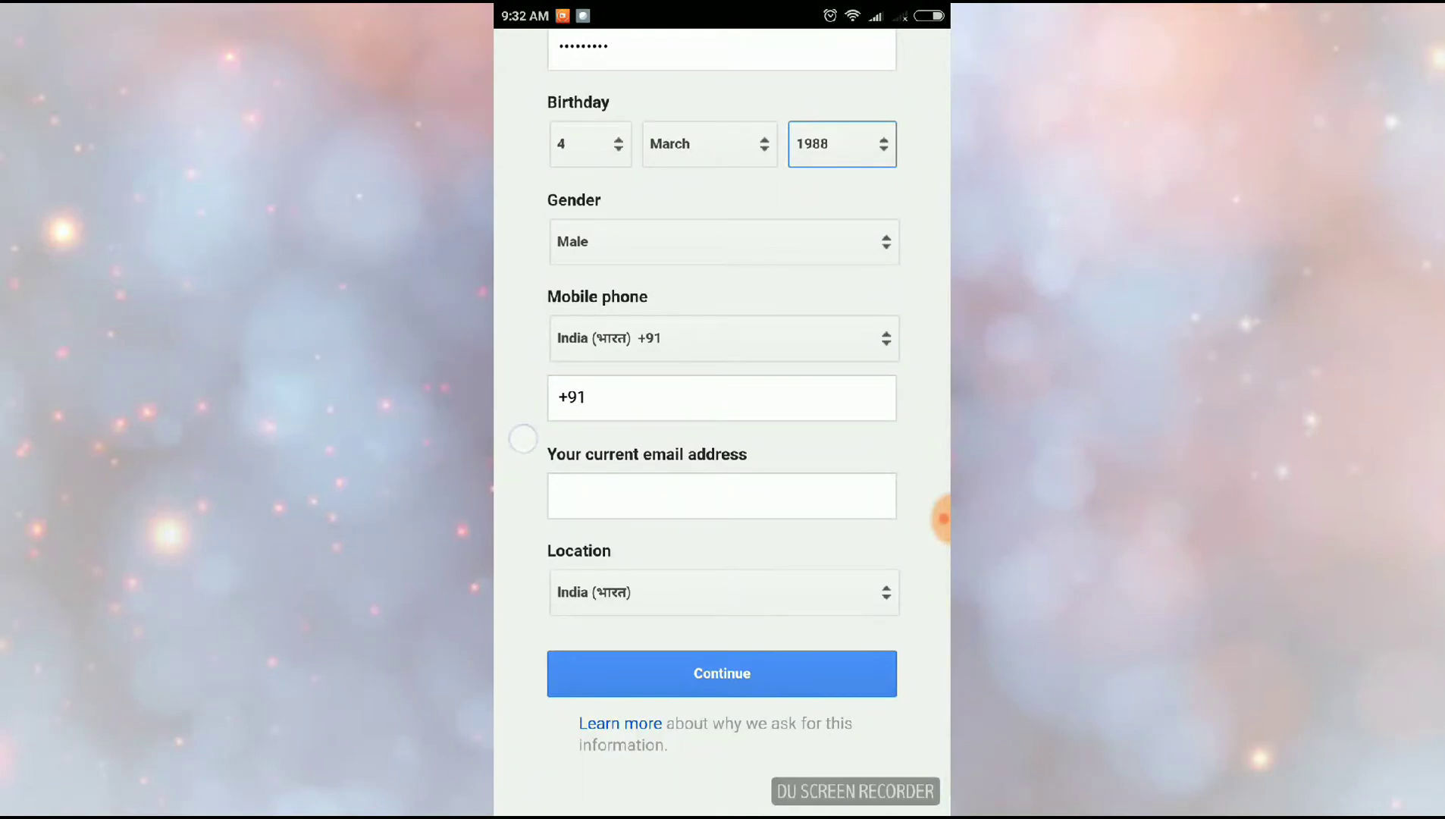
drag(639, 395, 810, 394)
drag(582, 496, 727, 493)
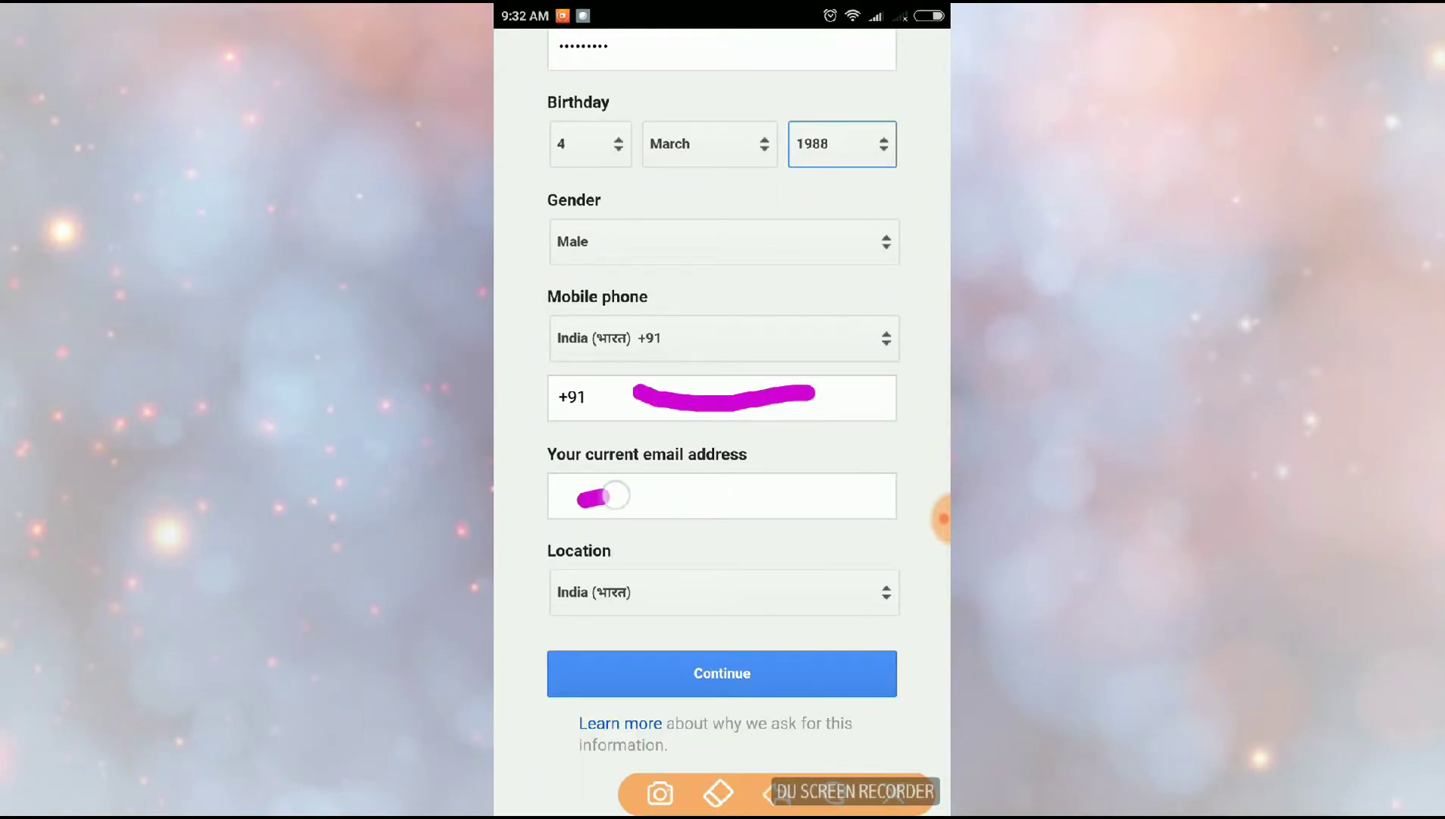
click(514, 430)
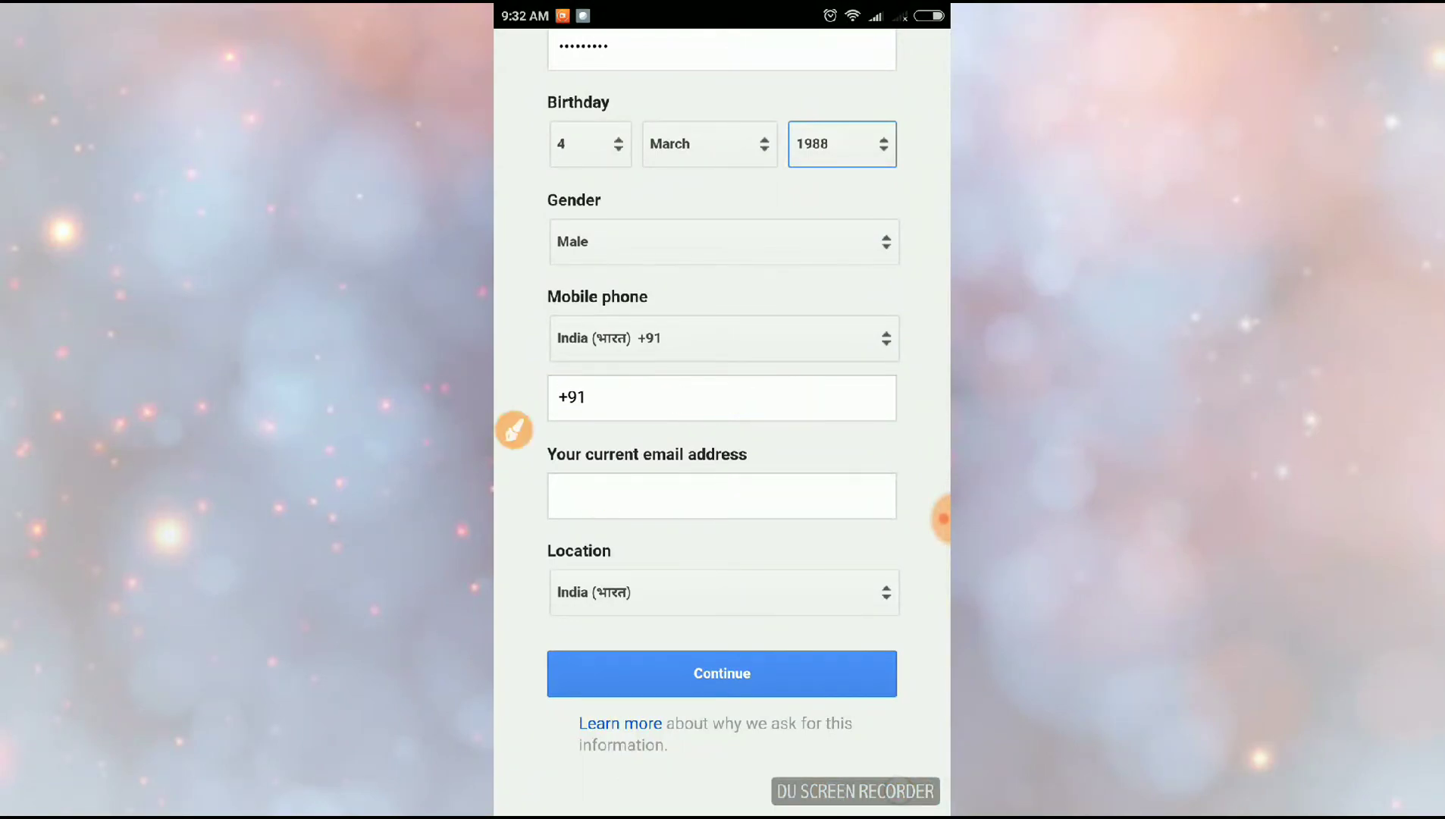
drag(738, 634, 738, 585)
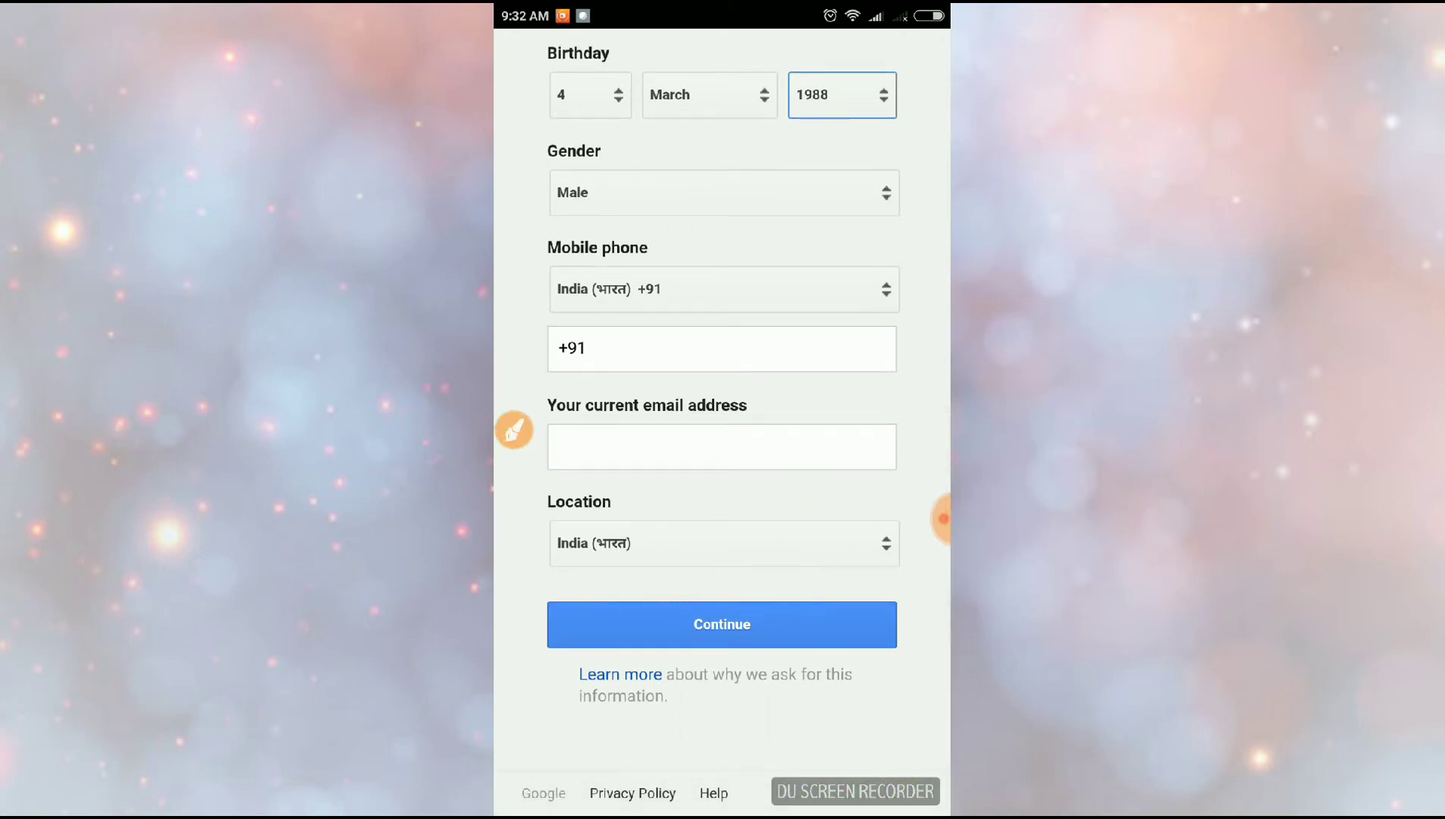
click(728, 626)
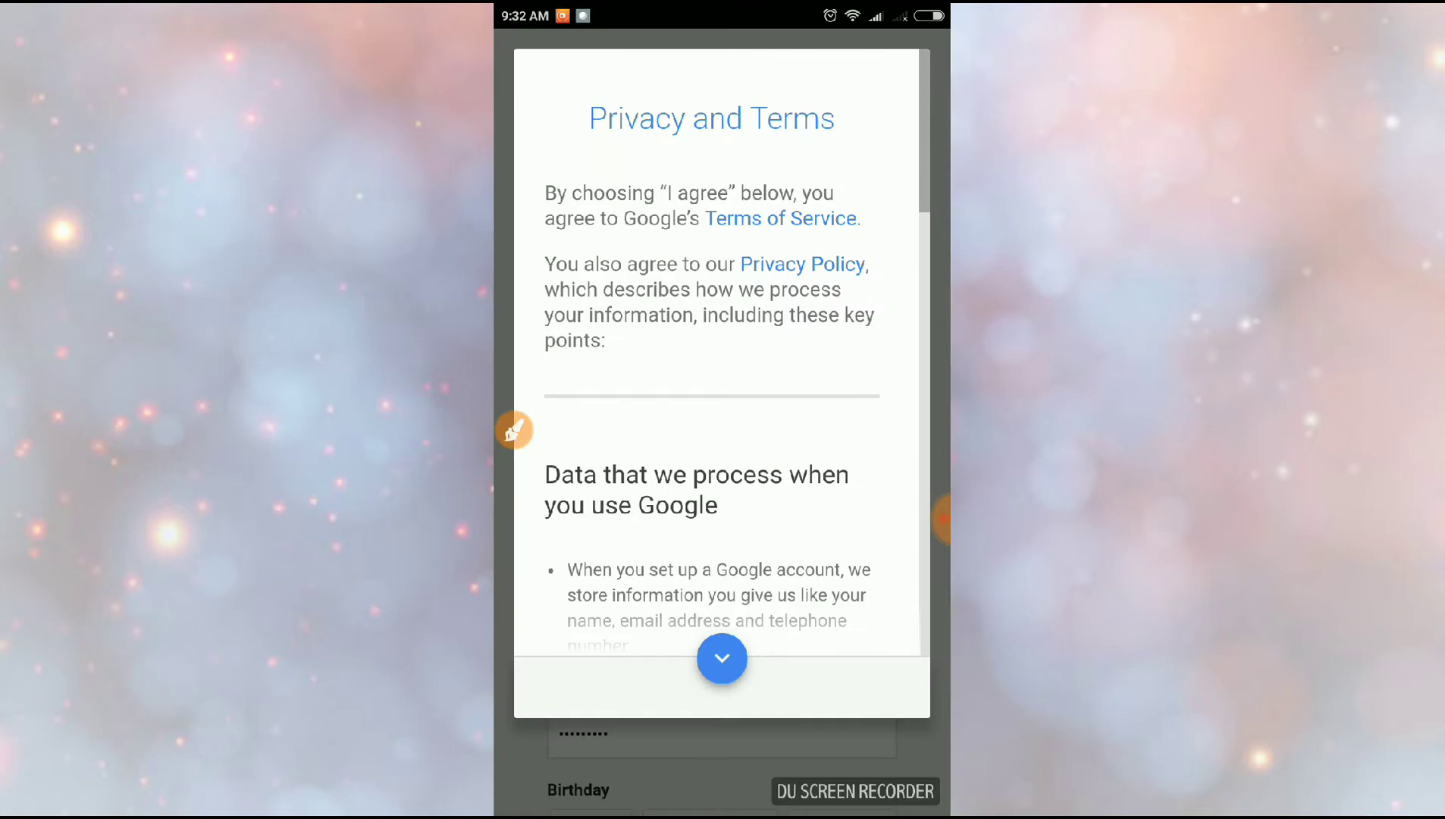
Step: Read to the end of the Privacy and Terms and agree to them
click(722, 657)
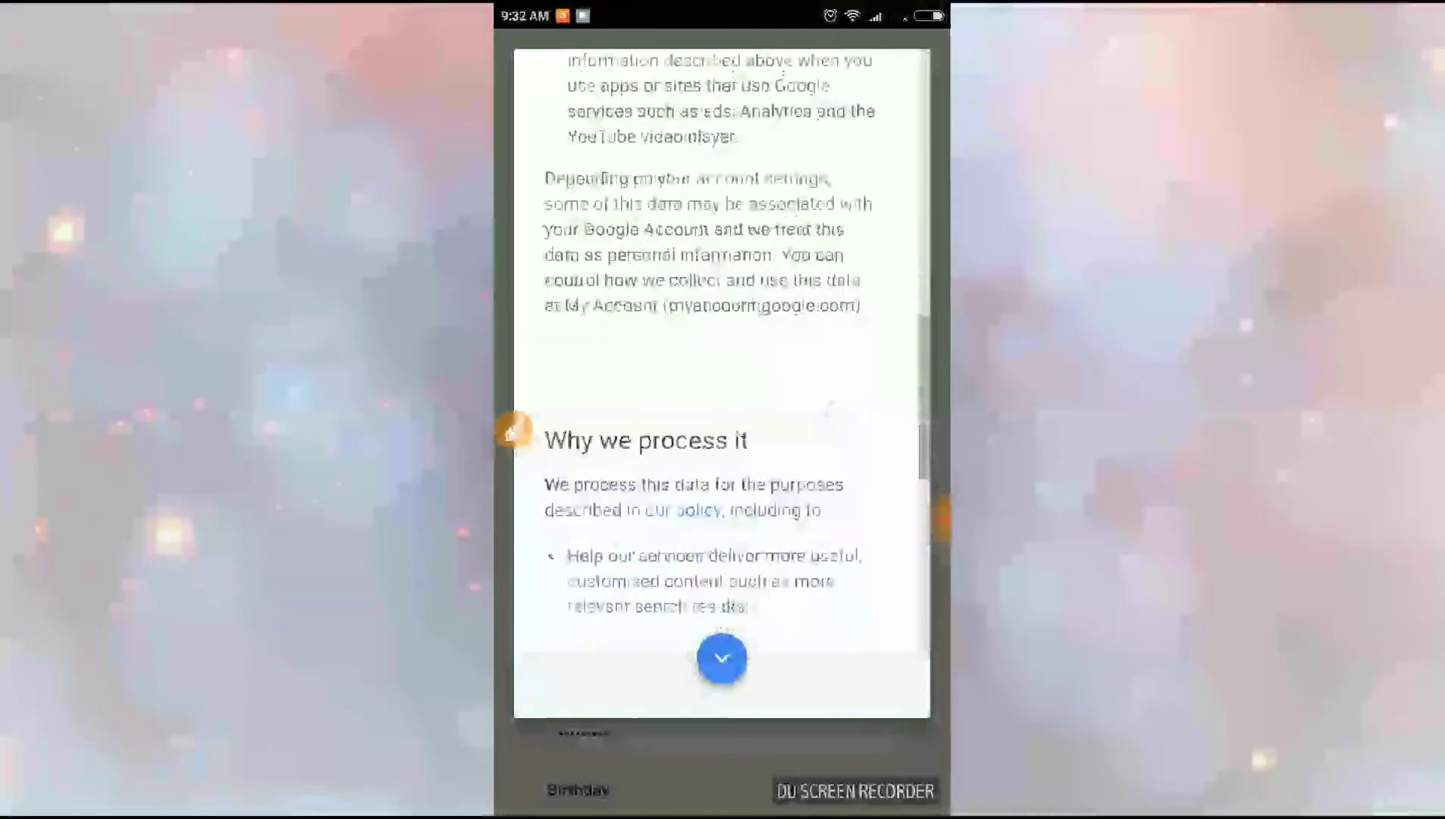
click(722, 657)
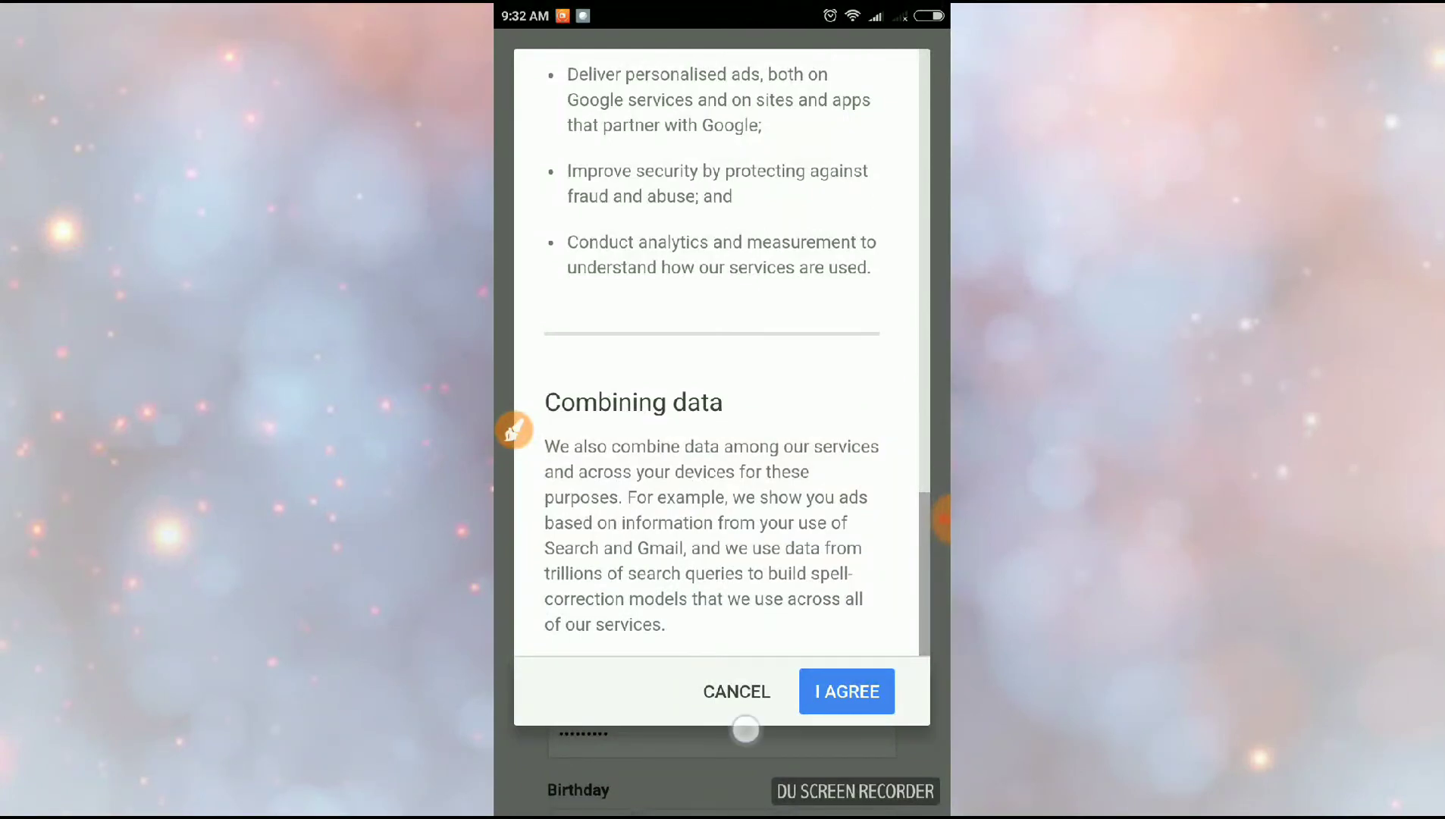
click(518, 430)
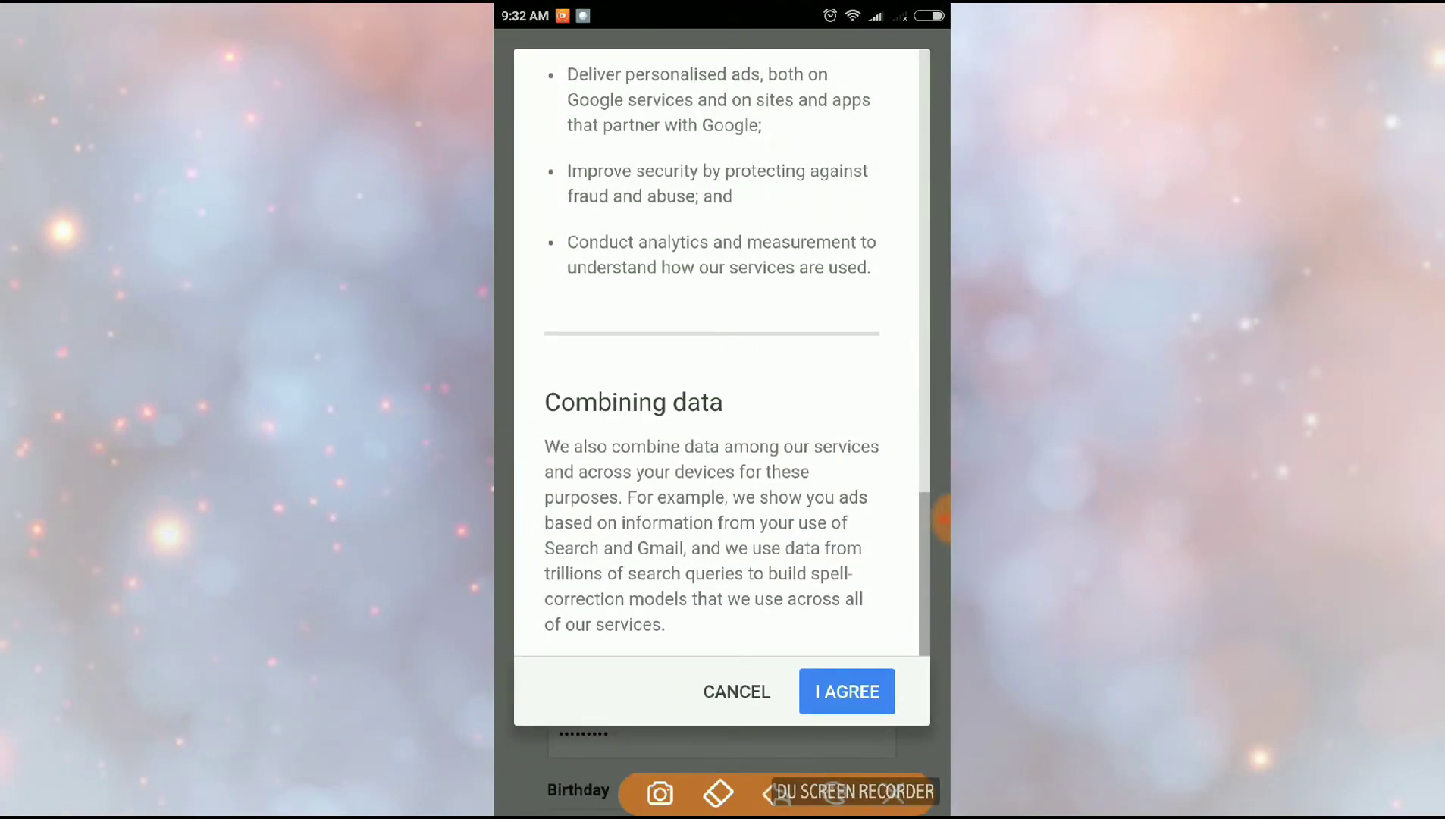
drag(728, 685, 919, 618)
click(847, 692)
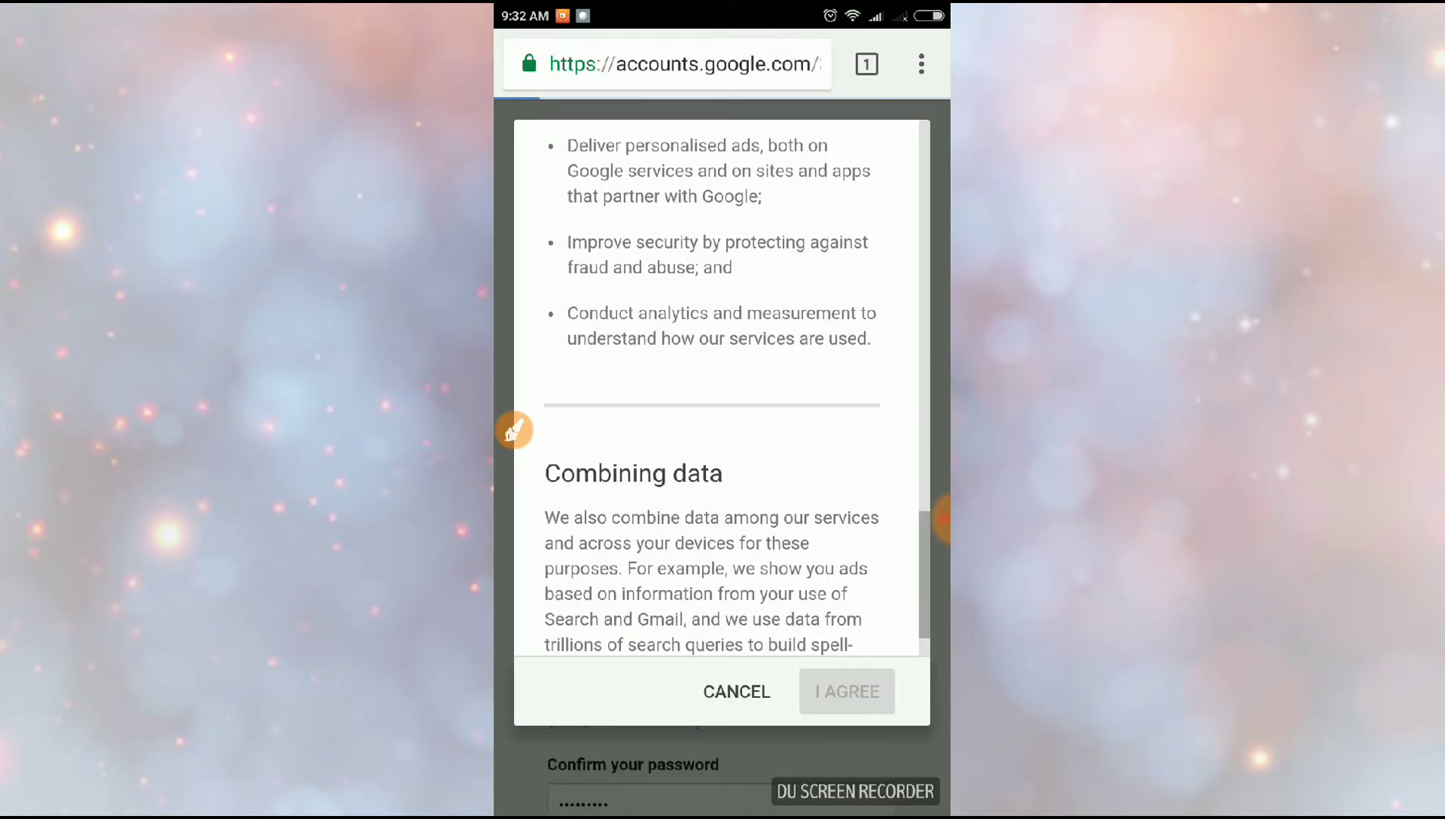
scroll(723, 451, down, 2)
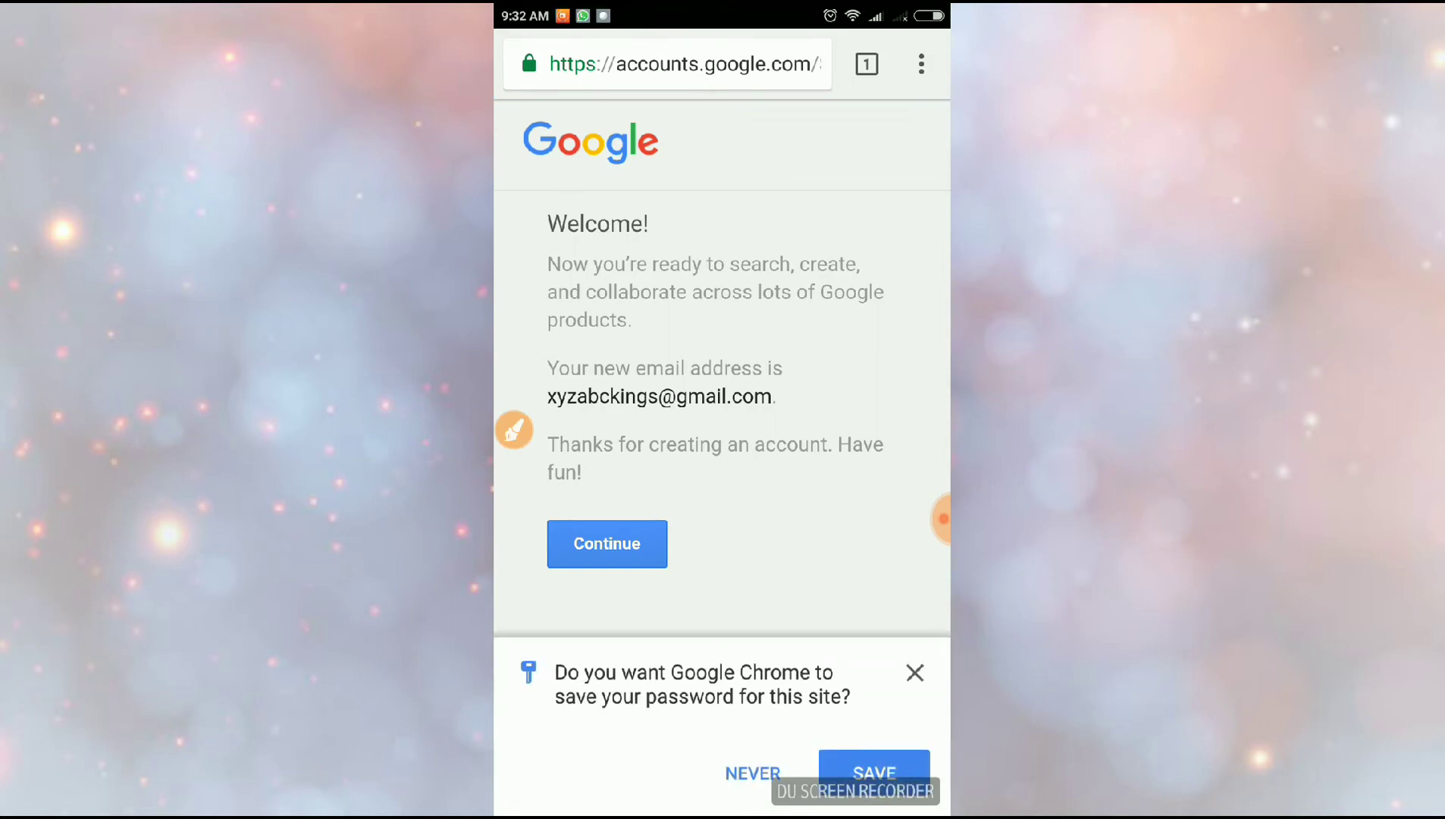
Step: Dismiss Chrome's save-password bar and continue past the Welcome page to My Account
click(915, 672)
click(607, 543)
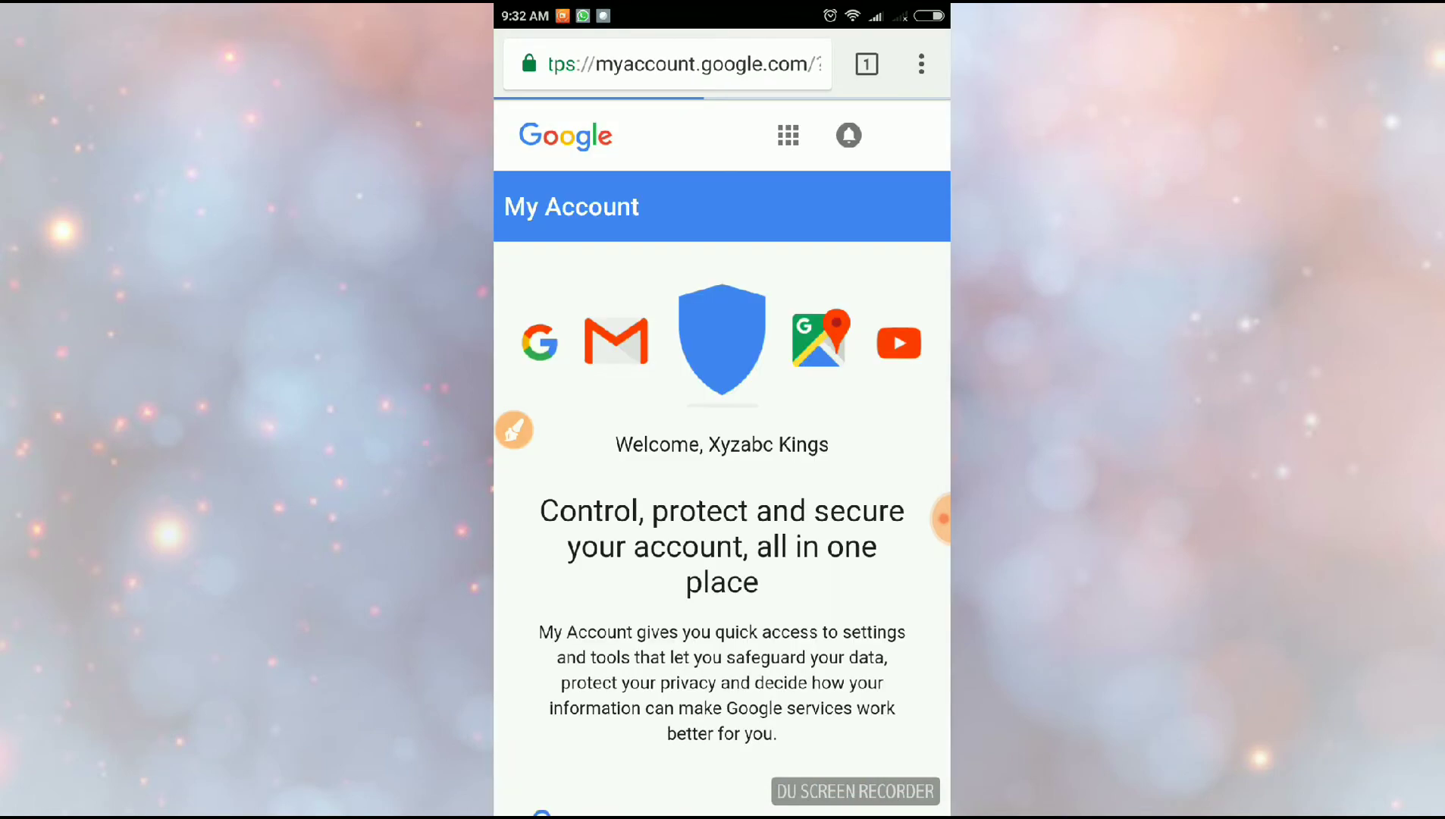
scroll(722, 507, down, 5)
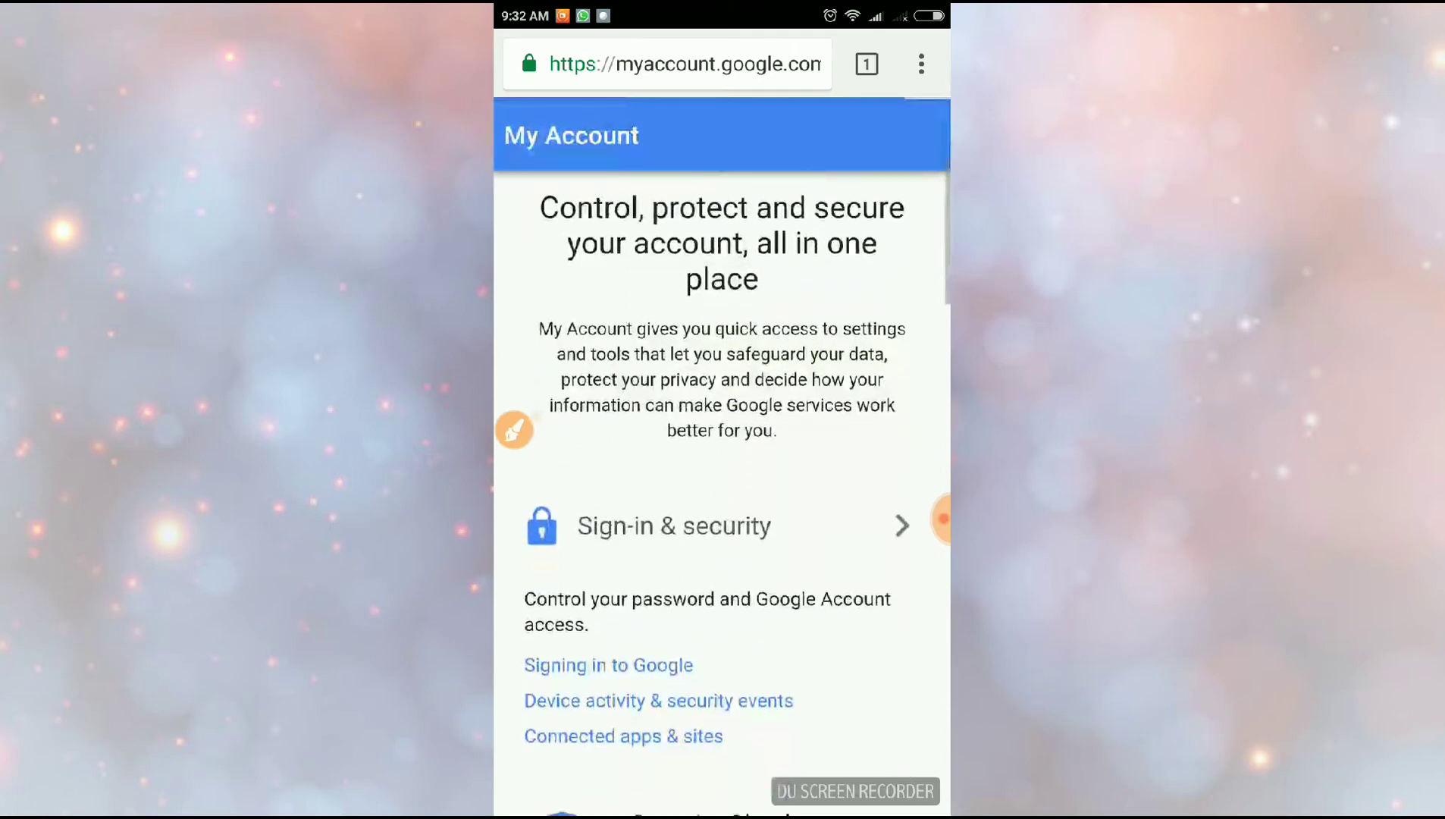
scroll(722, 507, down, 8)
scroll(722, 451, up, 8)
scroll(722, 451, up, 5)
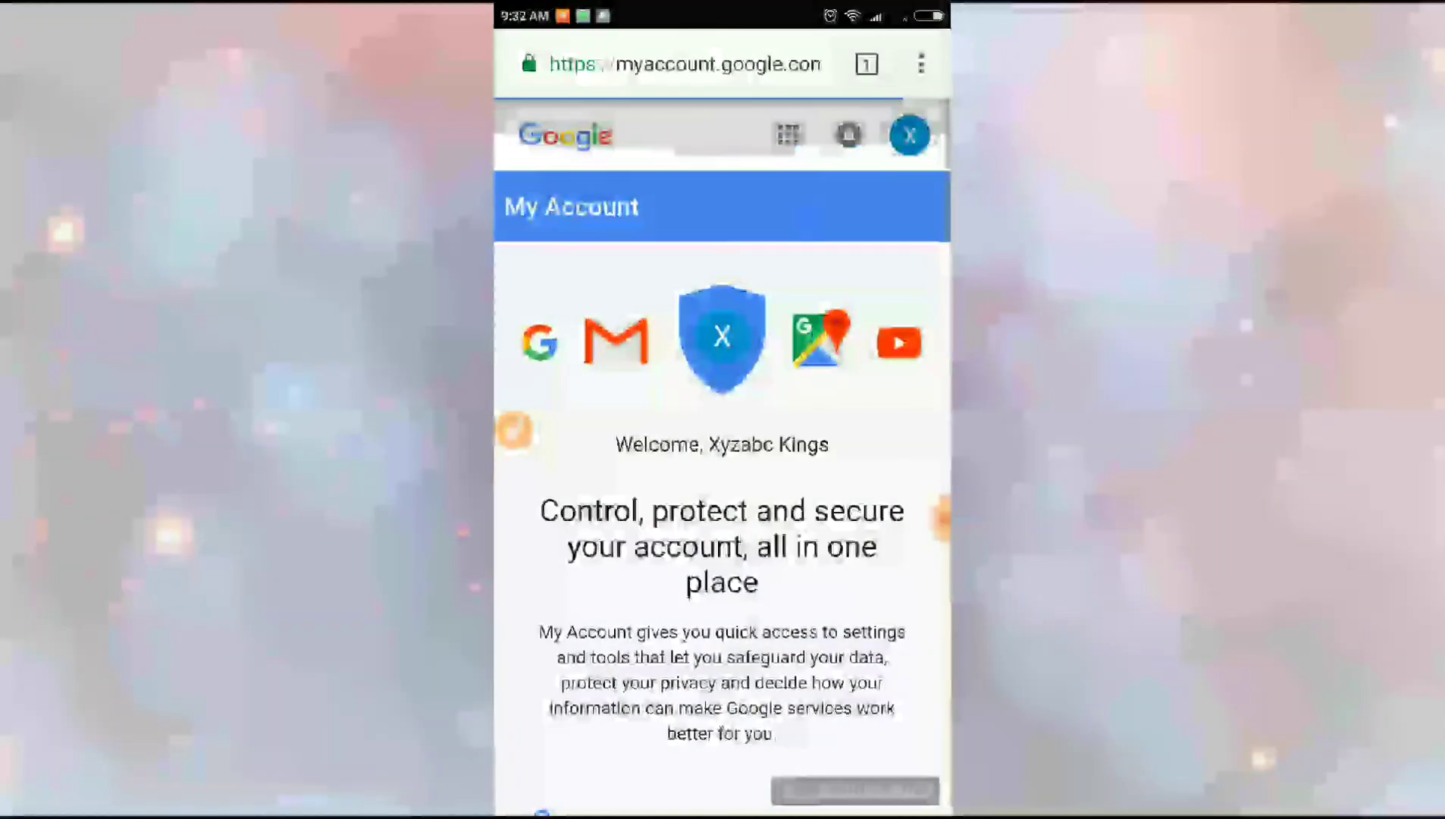
click(788, 136)
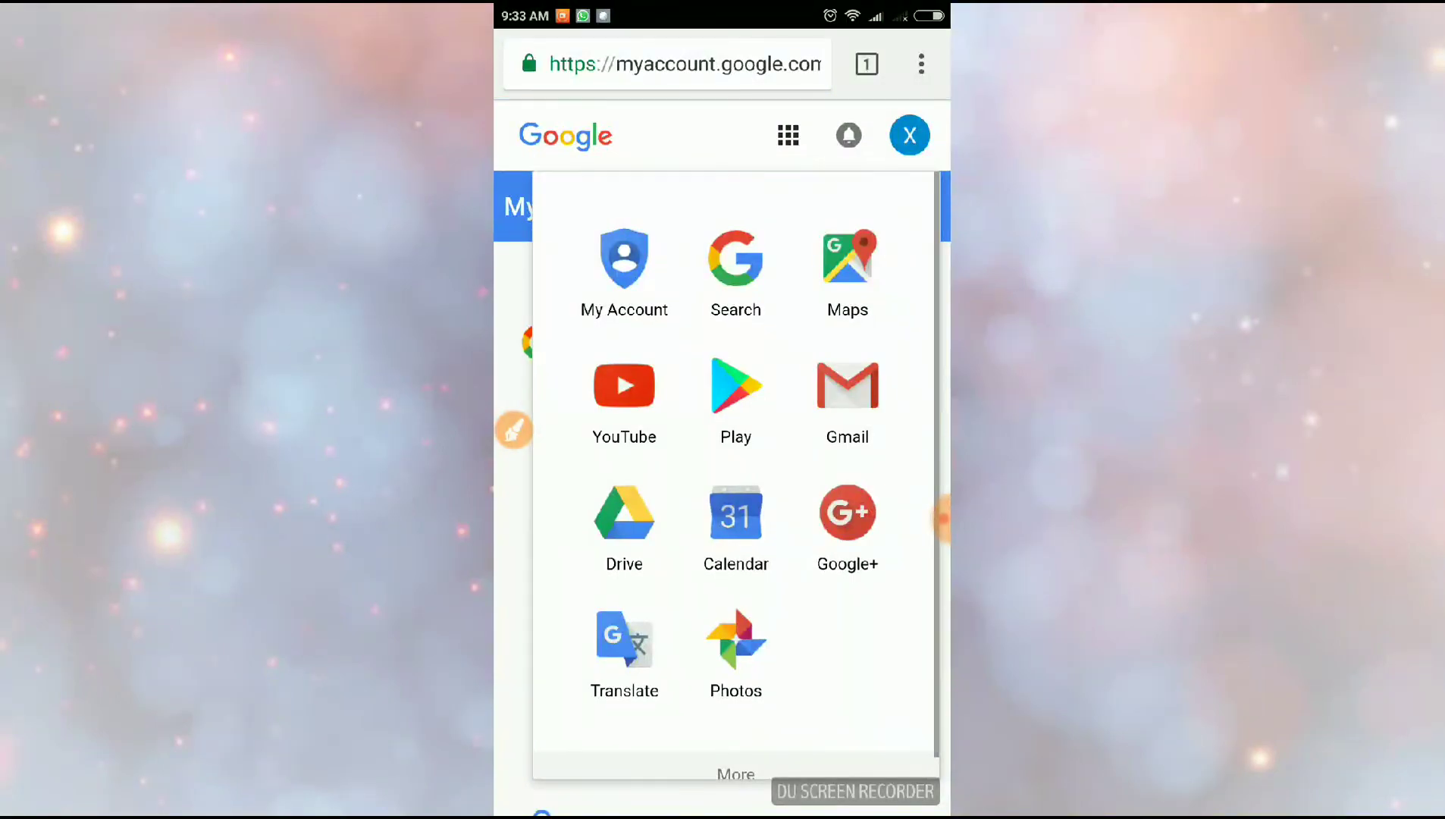
click(624, 273)
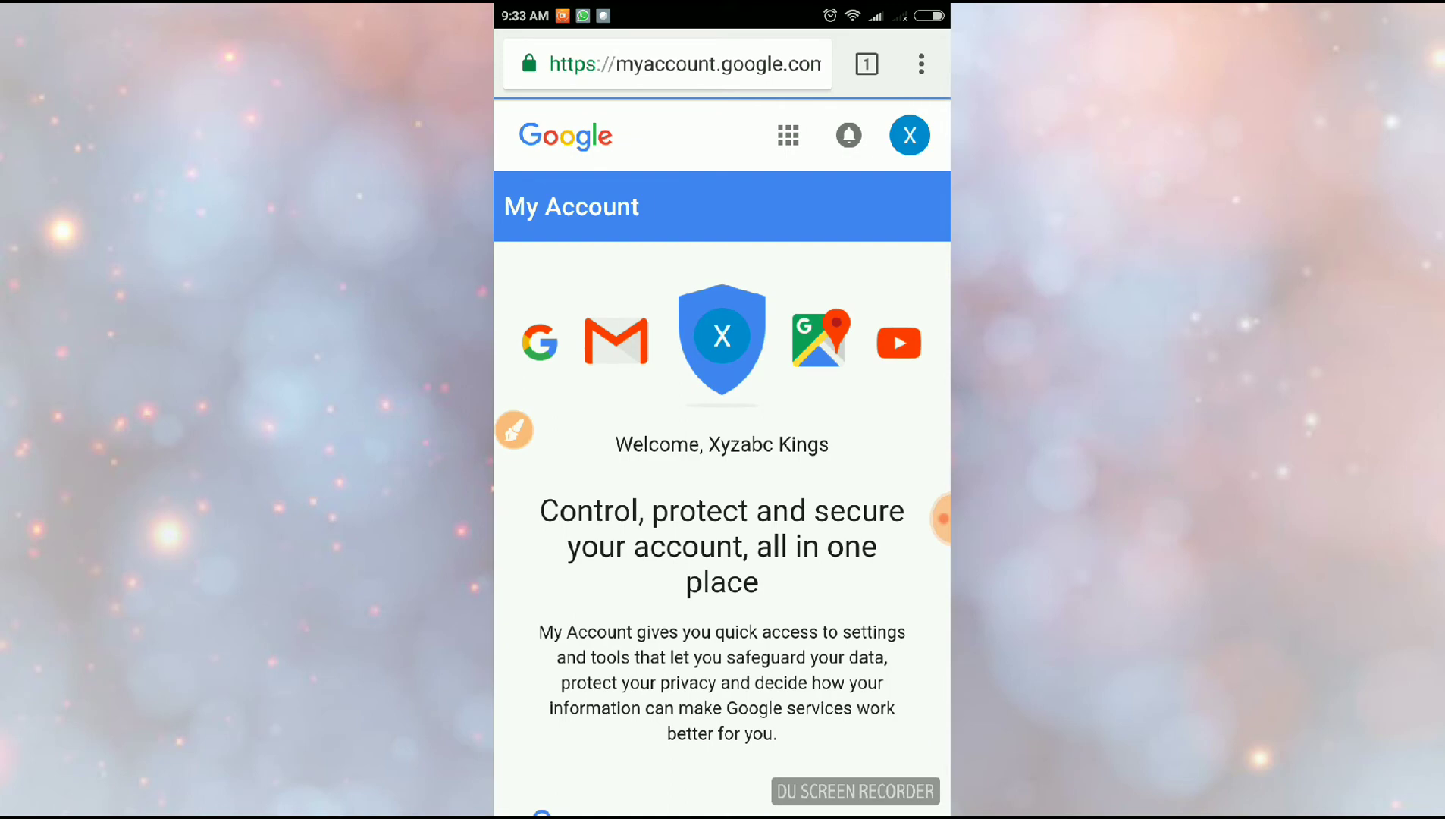
click(787, 136)
Step: Open the new account's Gmail inbox, glance at the labels menu, and start a new email
click(788, 136)
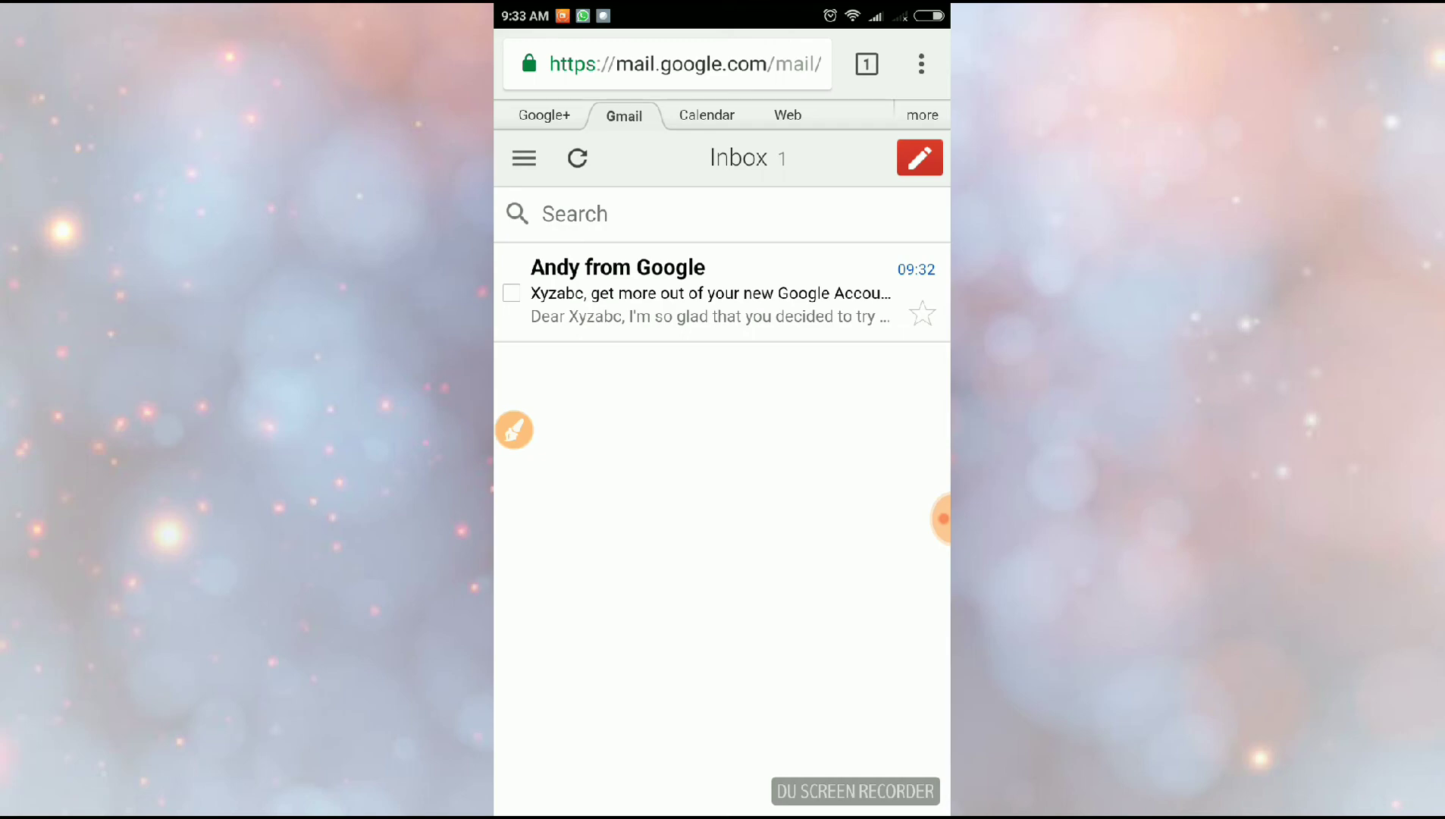
click(522, 157)
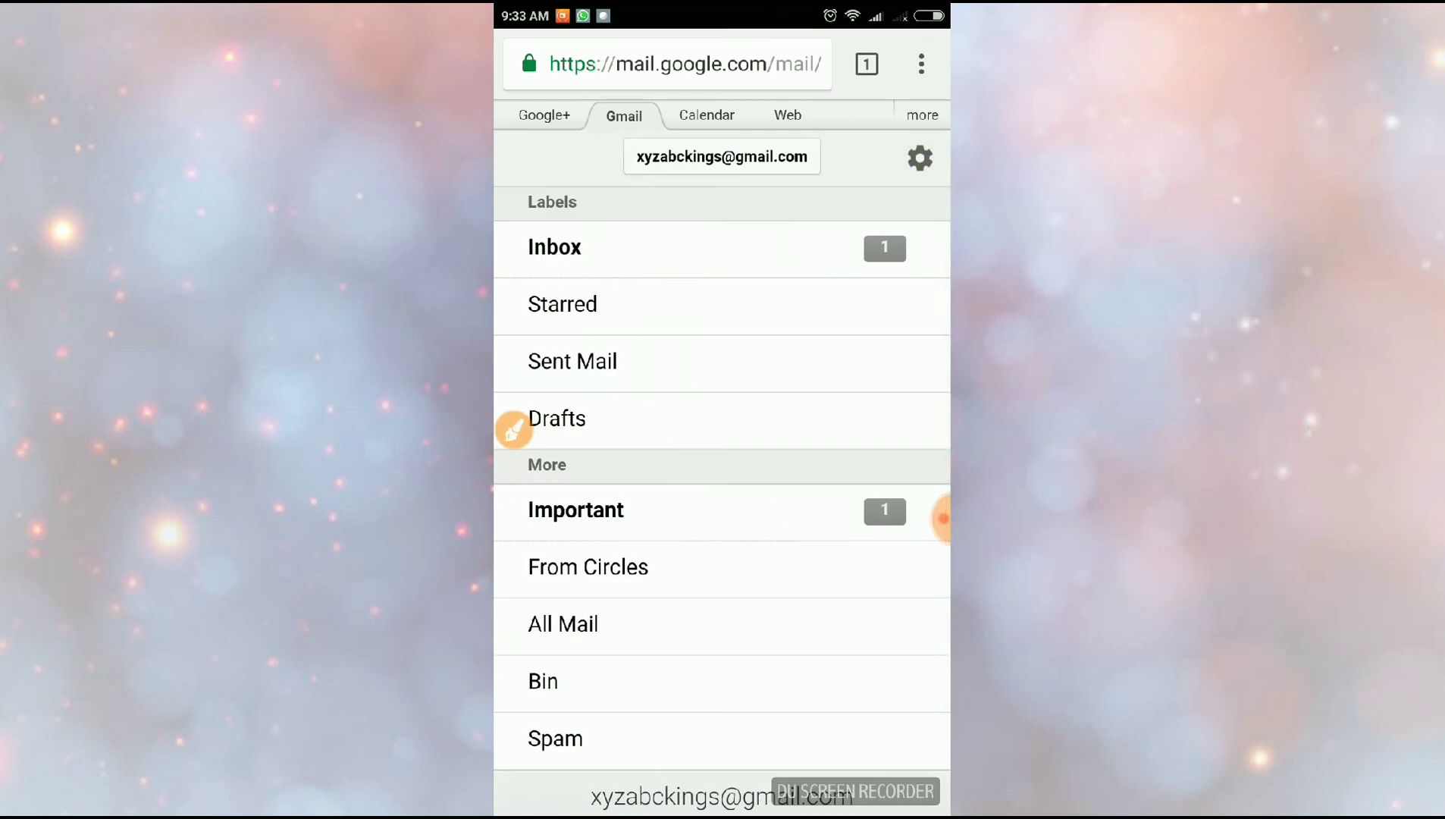
click(605, 241)
click(919, 157)
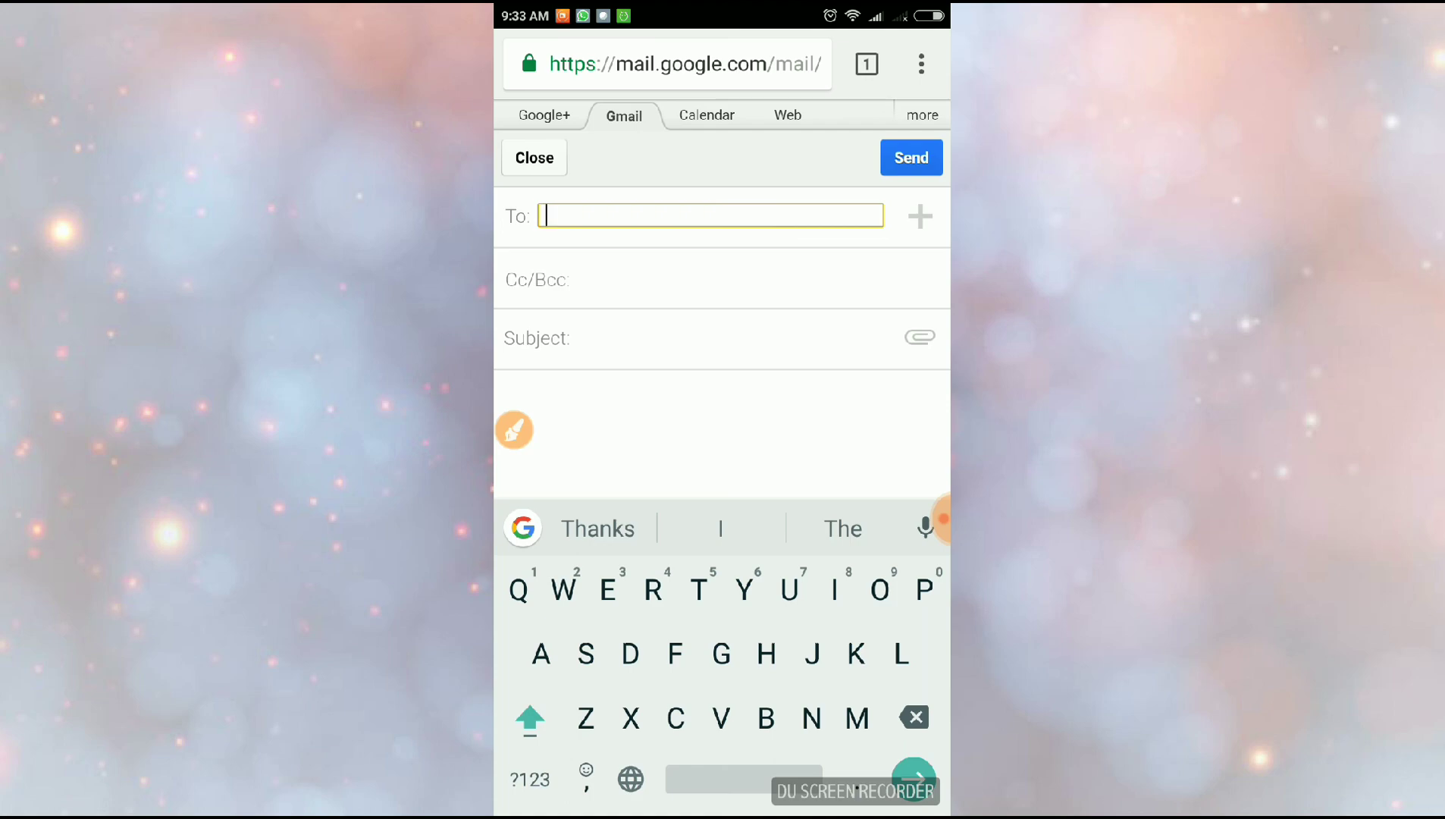
Step: Pull down the phone's notification panel, close it, and open it again
drag(722, 16, 723, 451)
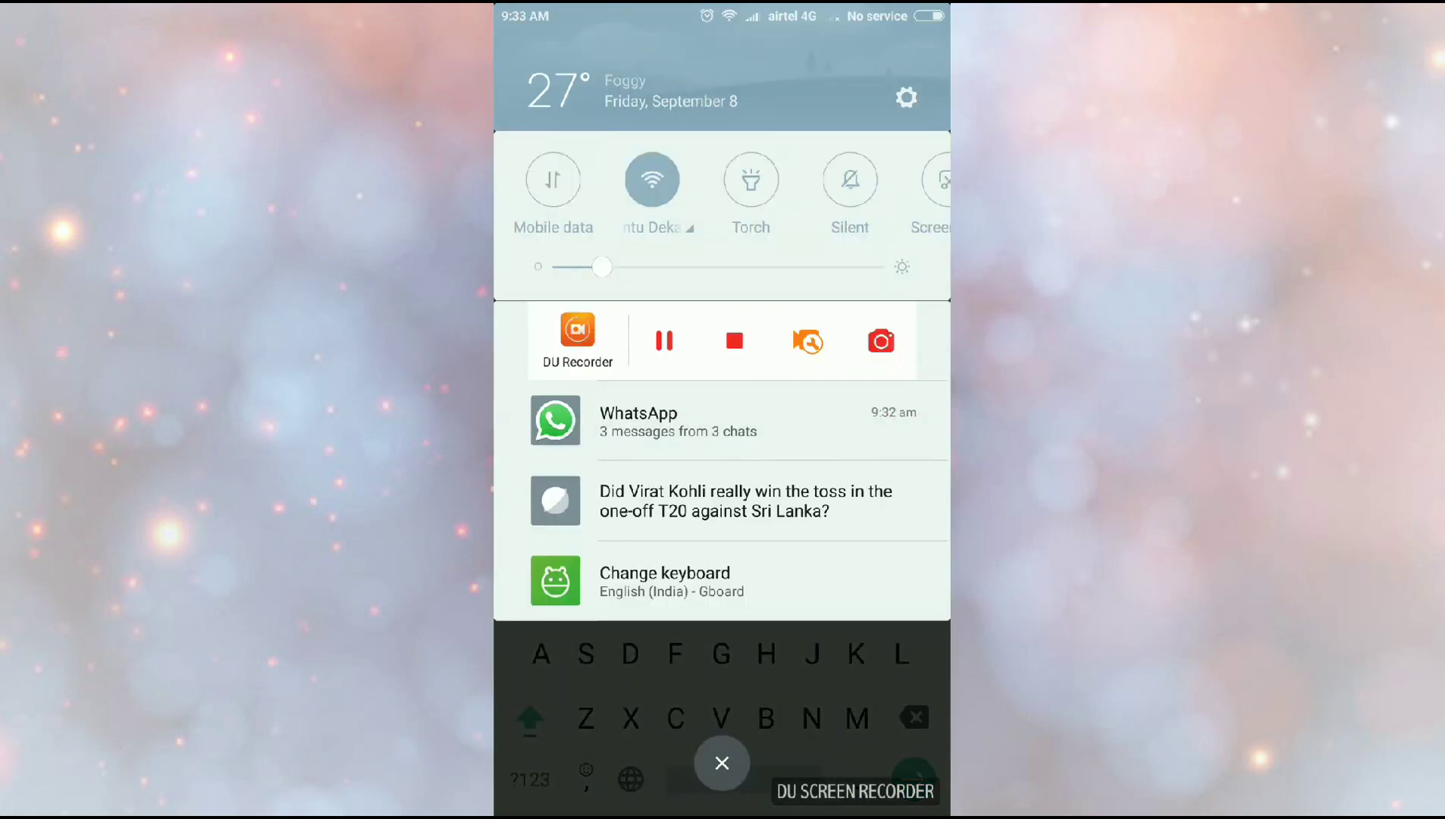
drag(722, 609, 722, 113)
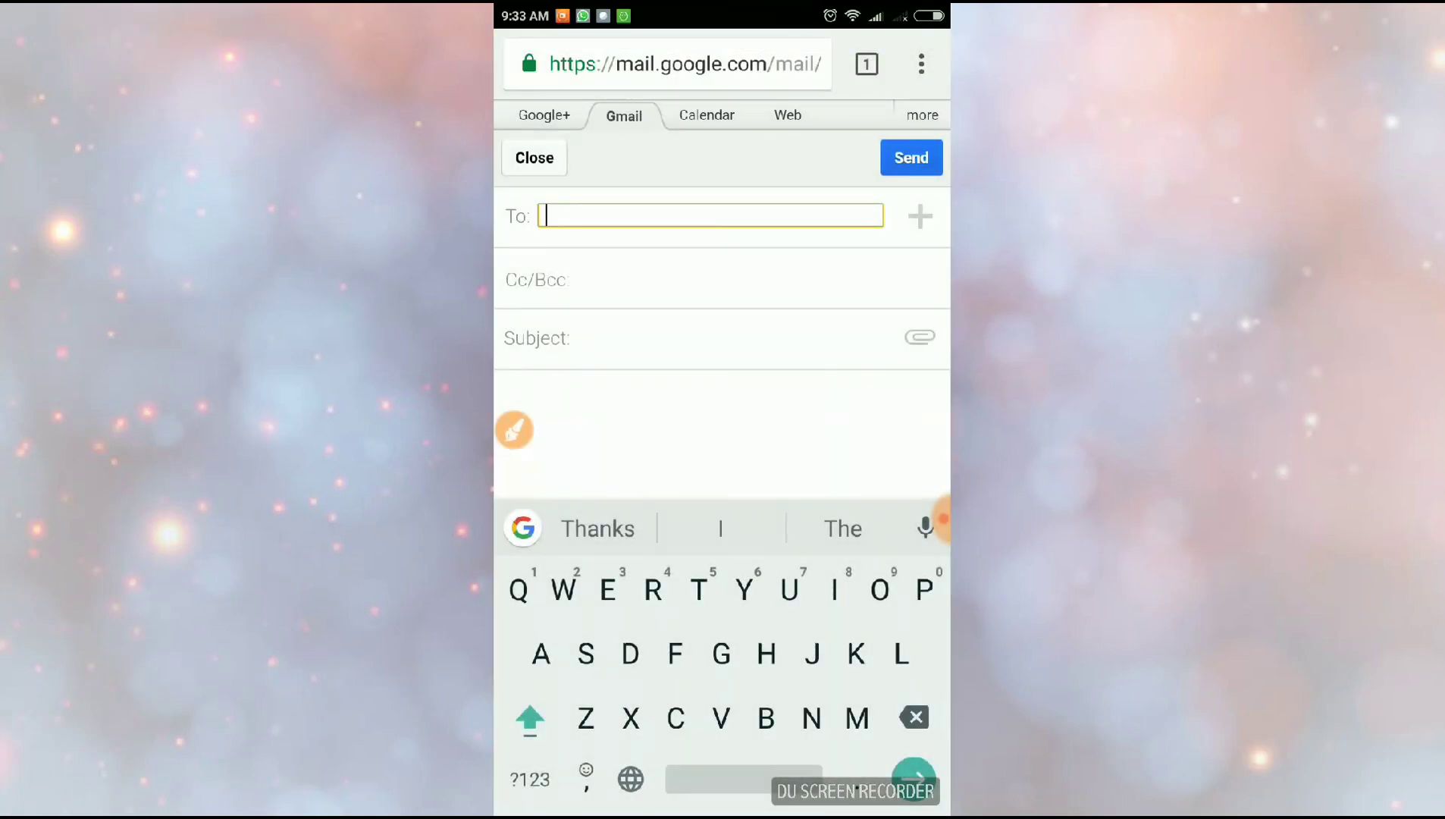
drag(722, 16, 723, 451)
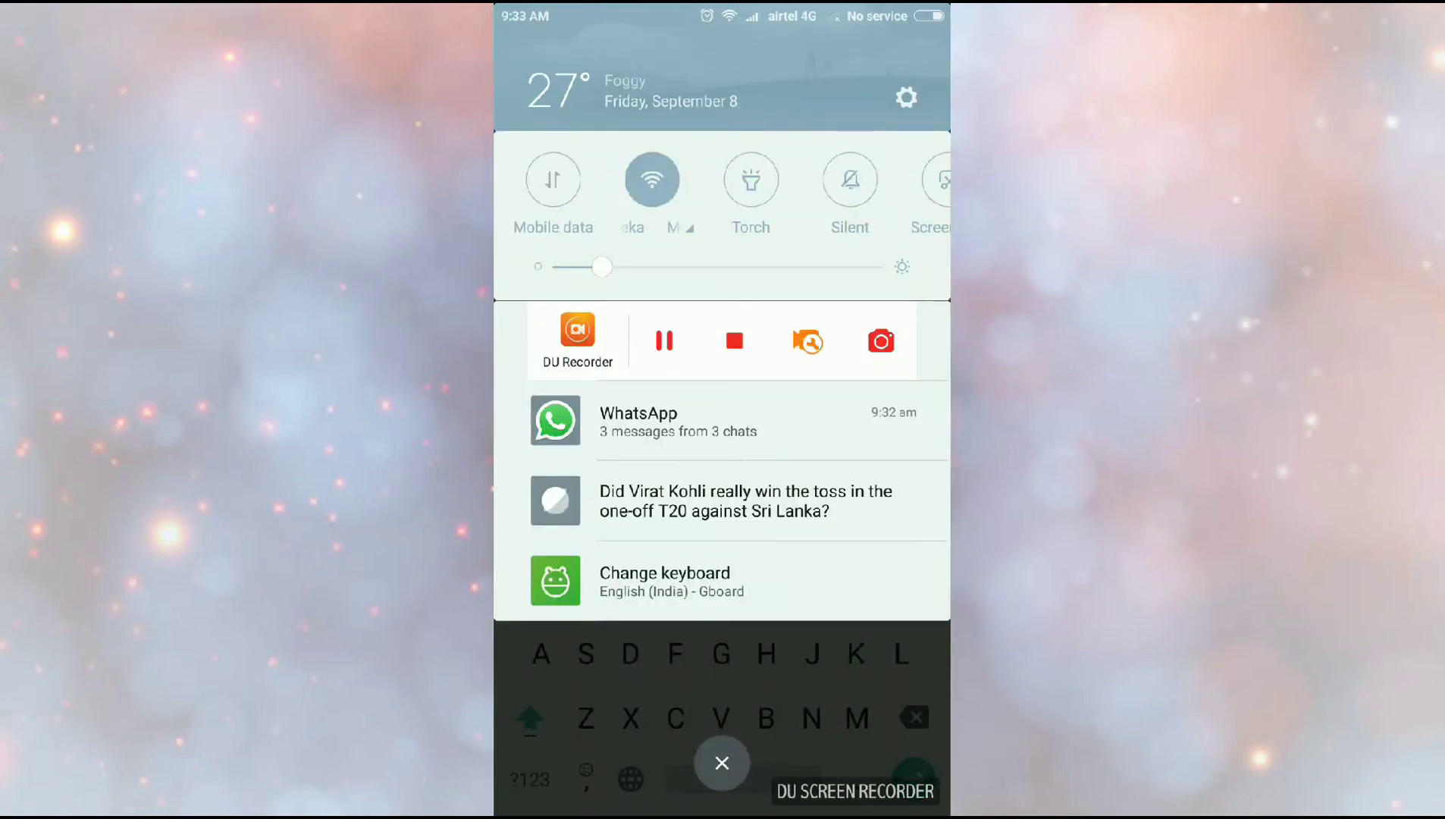